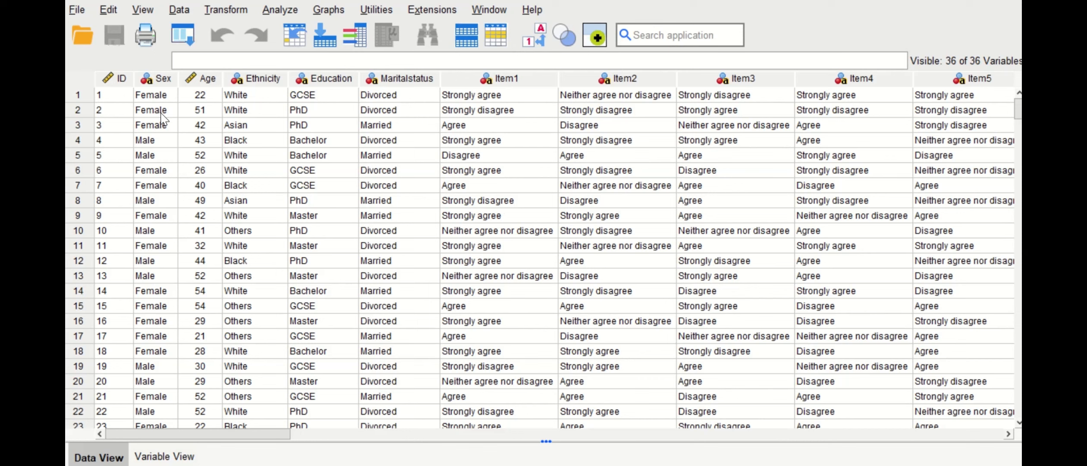
mouse_move(167, 84)
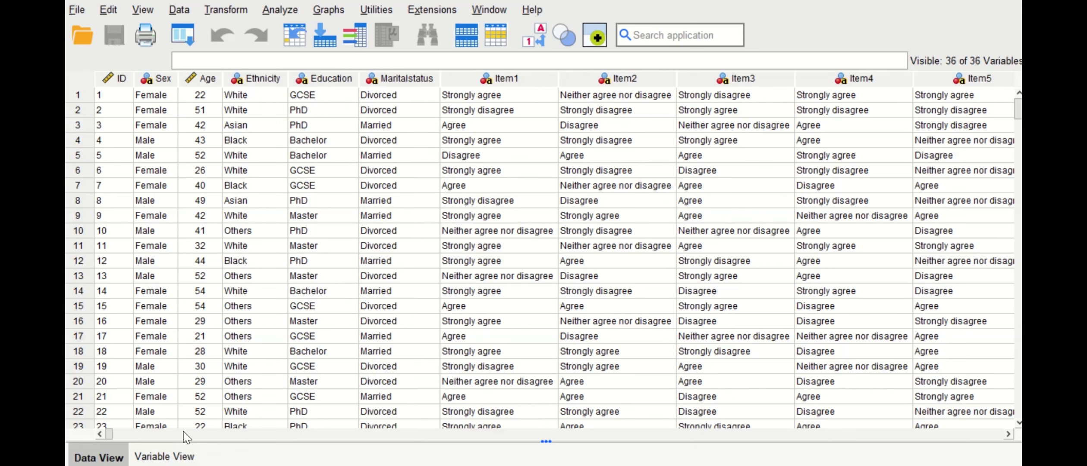
drag(186, 438, 207, 414)
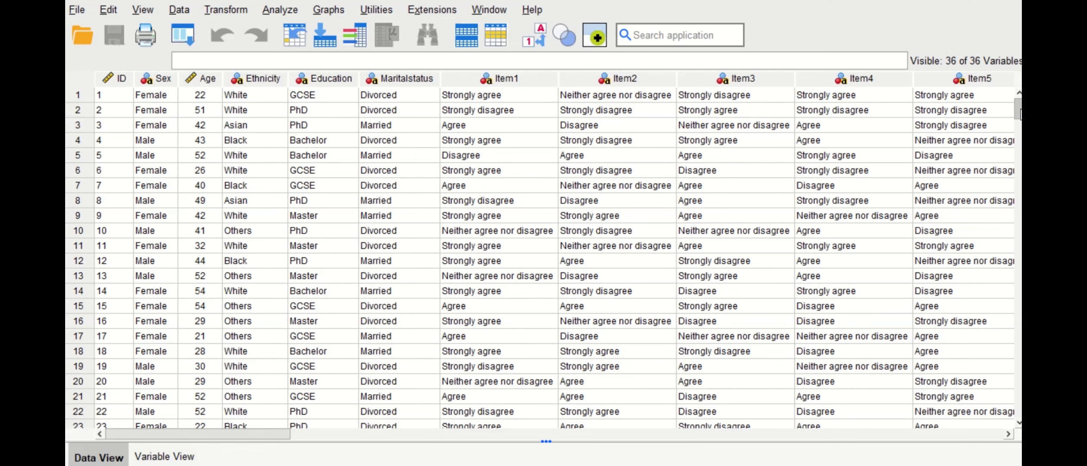
drag(1019, 113, 968, 367)
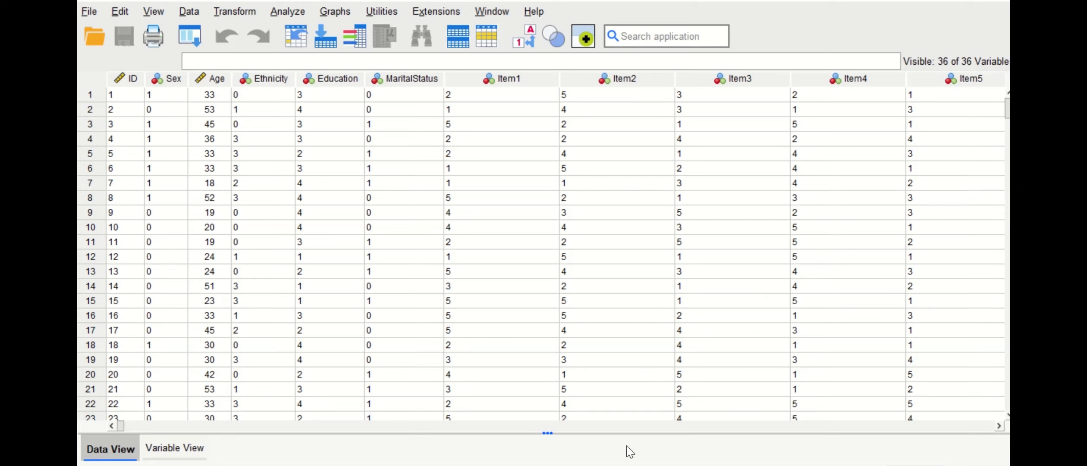
Step: In the variable definitions, set the measurement level of Education to Ordinal
click(188, 449)
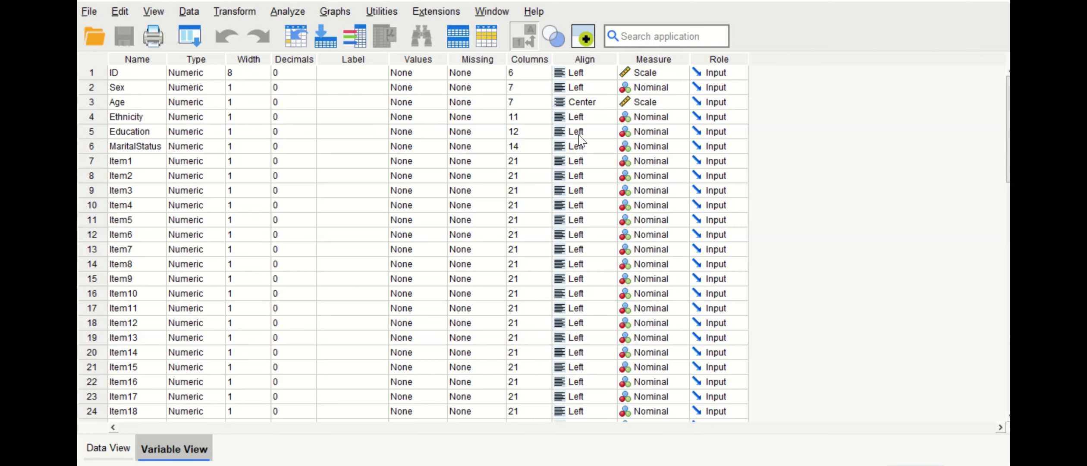
click(89, 131)
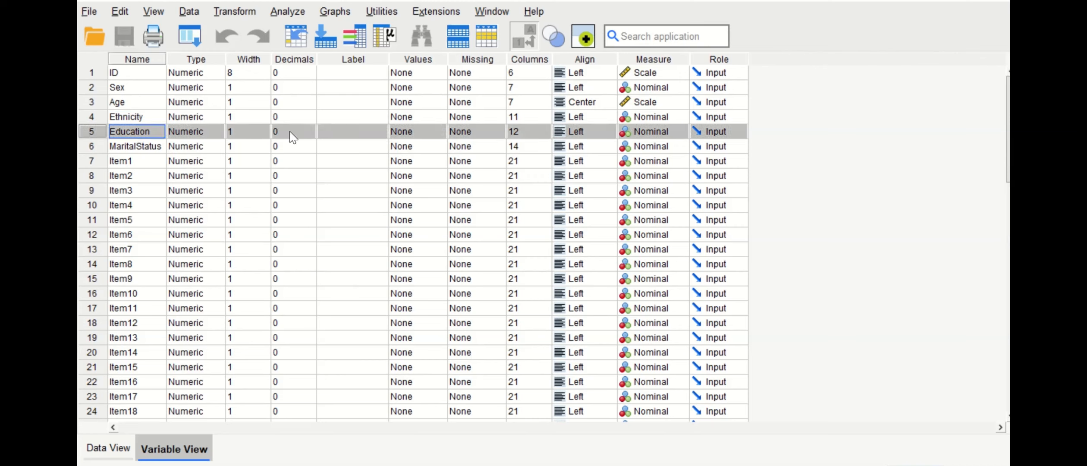
click(668, 136)
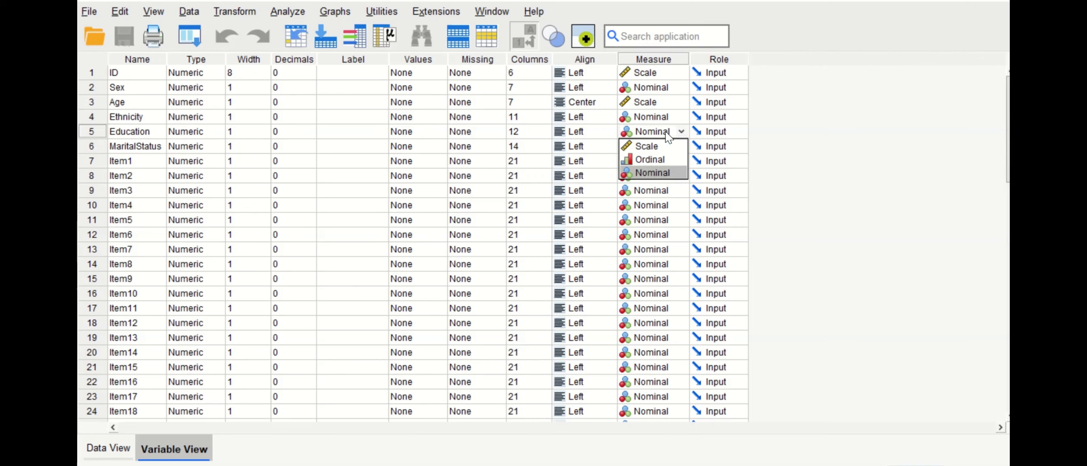
click(657, 161)
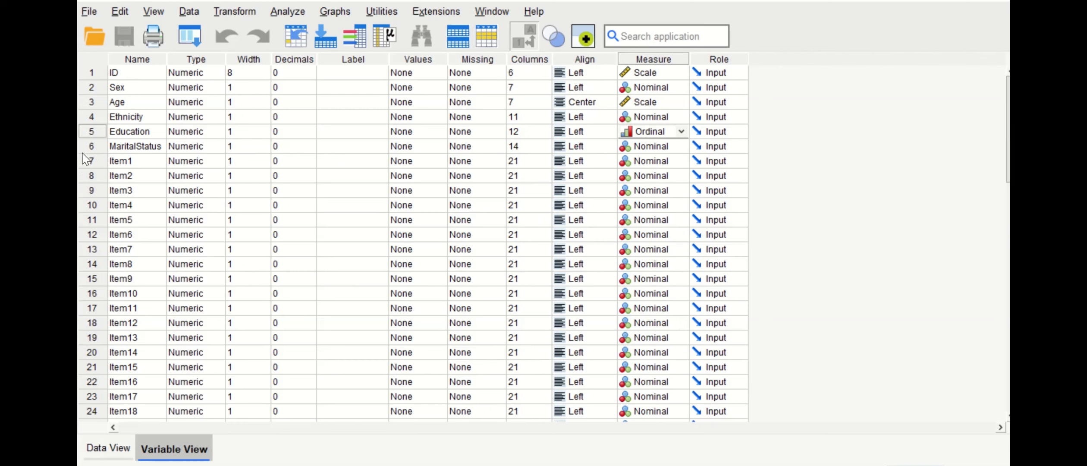
Step: Set the measurement level of Item1 and Item2 to Ordinal
click(131, 161)
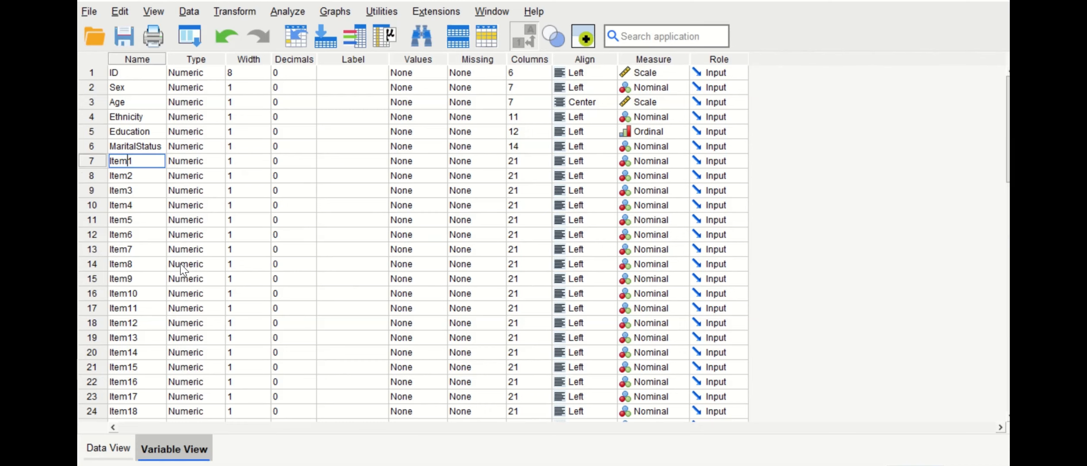
scroll(180, 263, down, 8)
scroll(180, 272, up, 8)
click(91, 161)
click(676, 164)
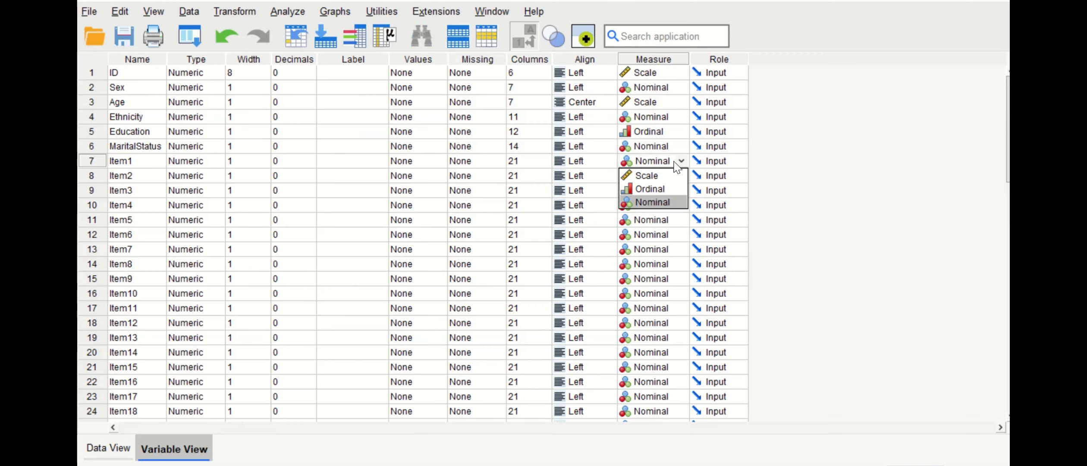
click(652, 189)
click(651, 181)
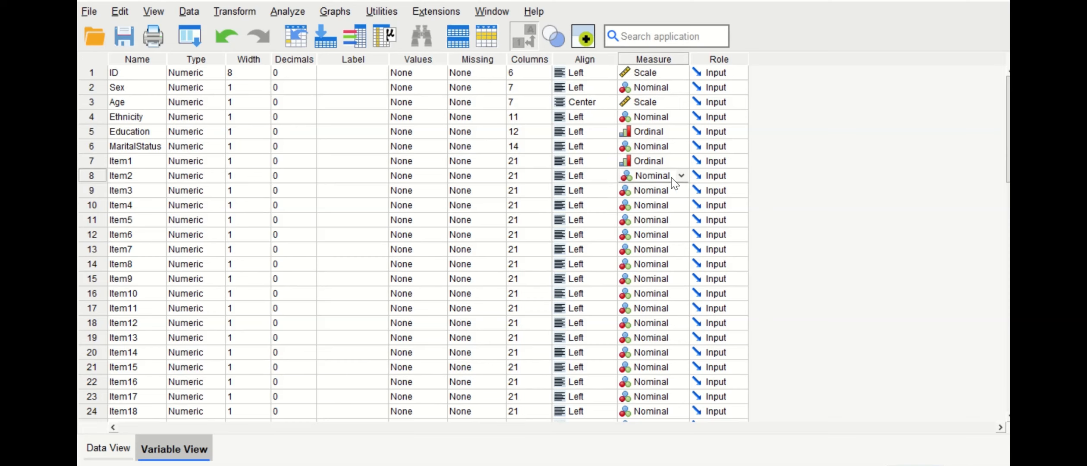
click(680, 175)
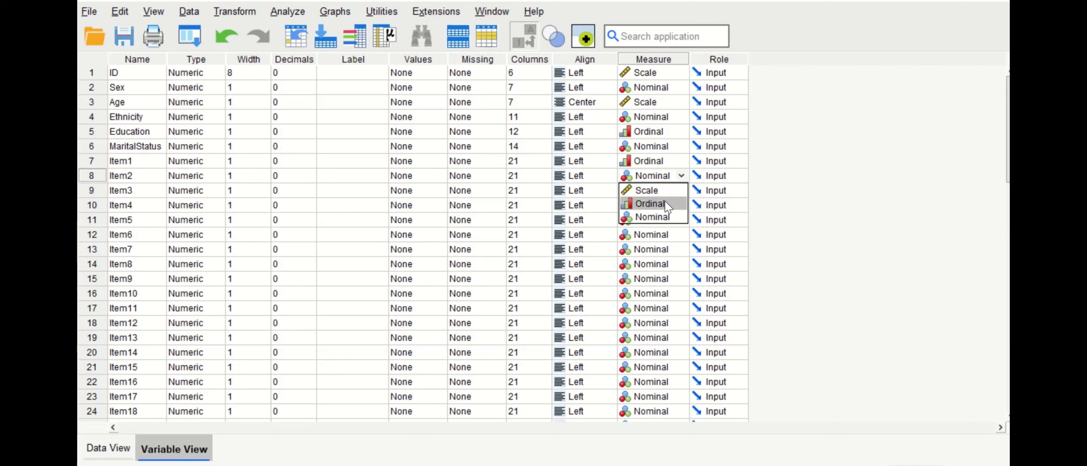
click(664, 204)
Step: Copy Item1's Ordinal measurement level to all the remaining items through Item30
click(670, 162)
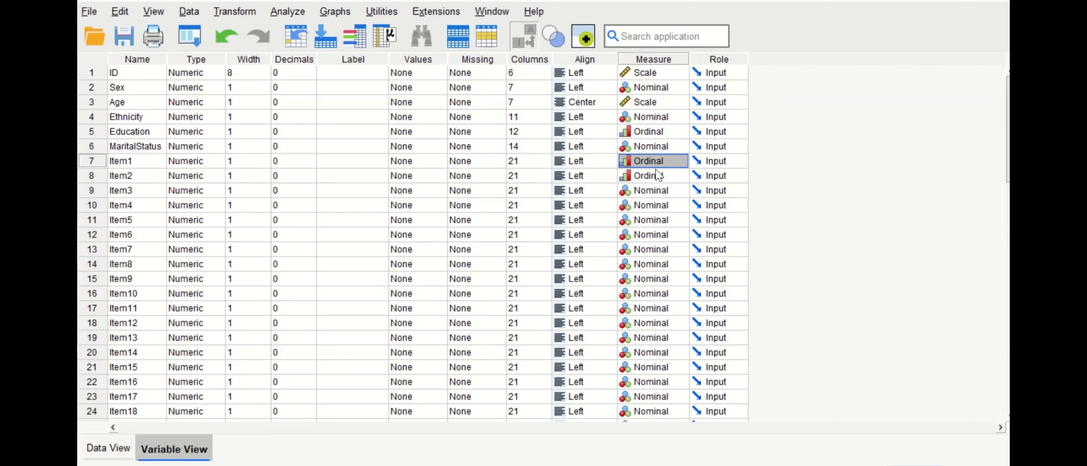
drag(659, 175, 667, 306)
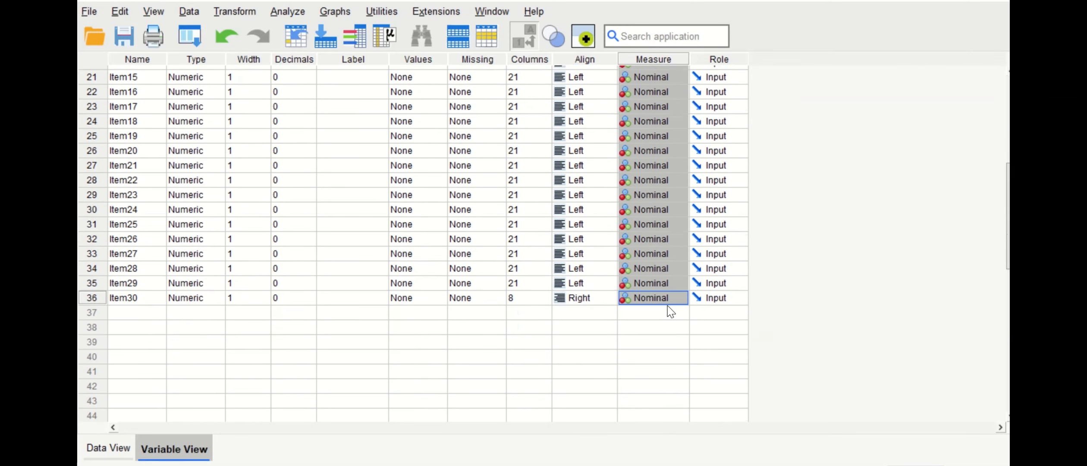
key(ctrl+v)
scroll(635, 352, up, 7)
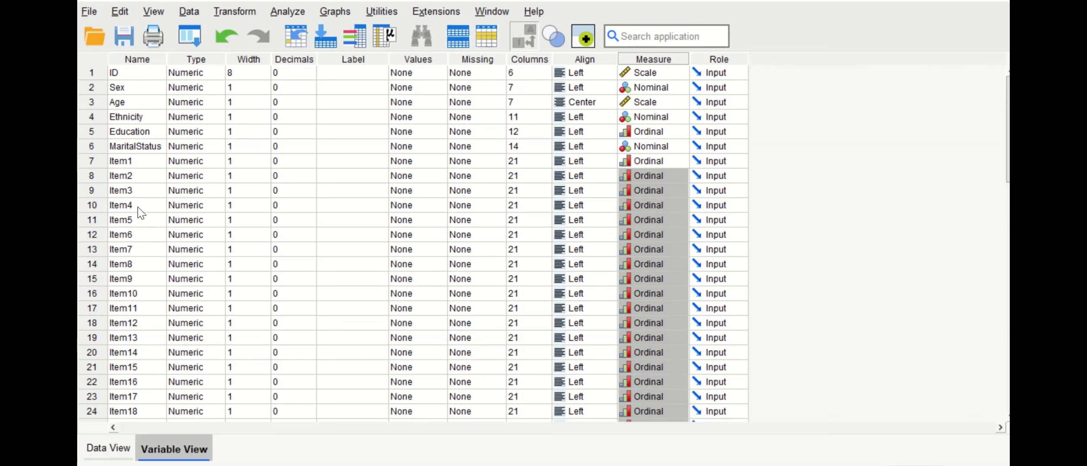
scroll(116, 334, down, 9)
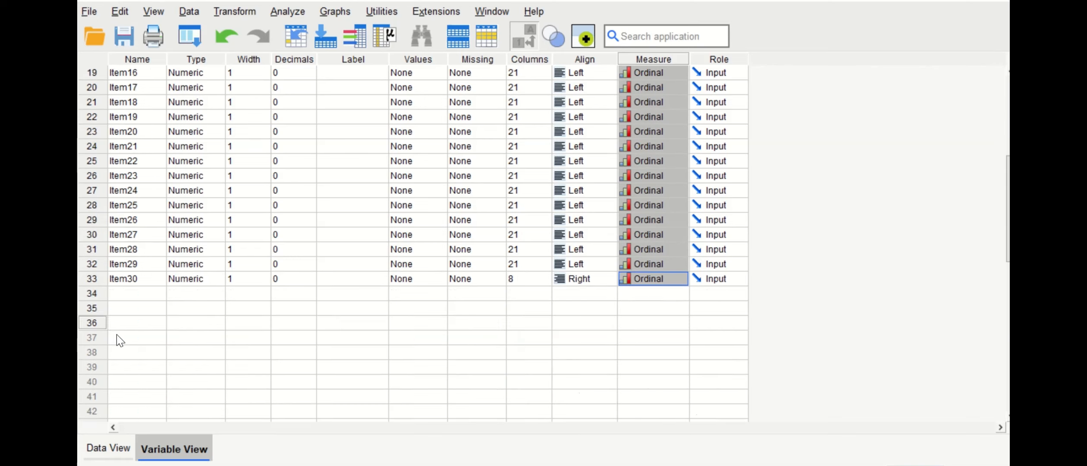
scroll(116, 323, up, 9)
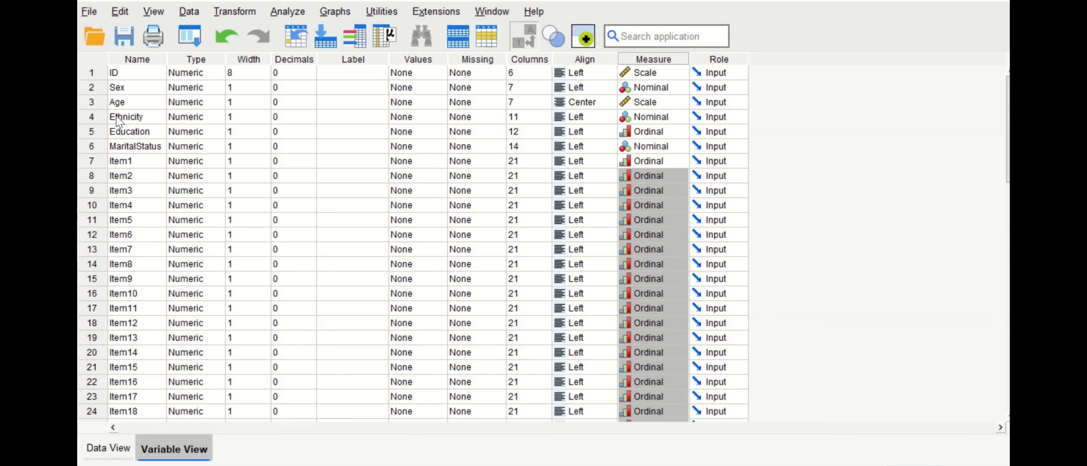
Step: Open the value labels of the Sex variable and label value 0 as Female
click(91, 88)
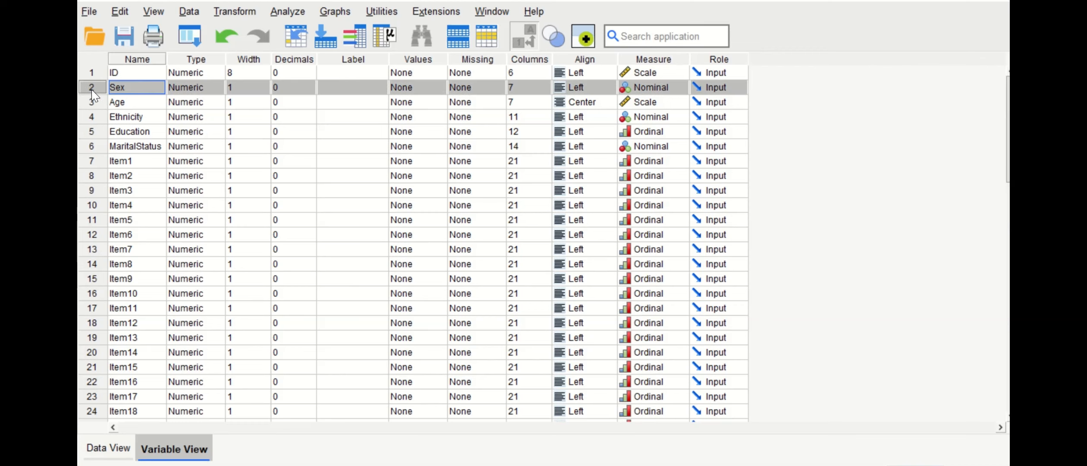
double_click(436, 88)
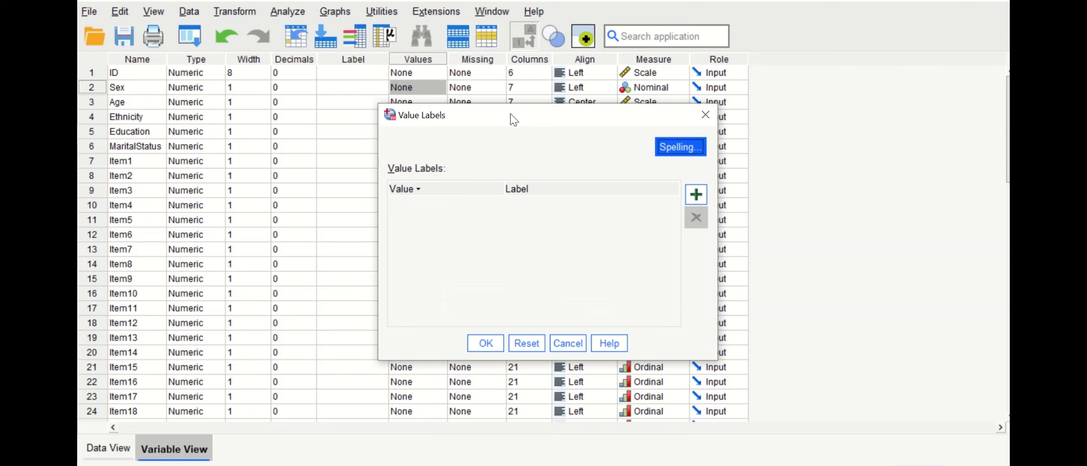
drag(510, 114, 459, 72)
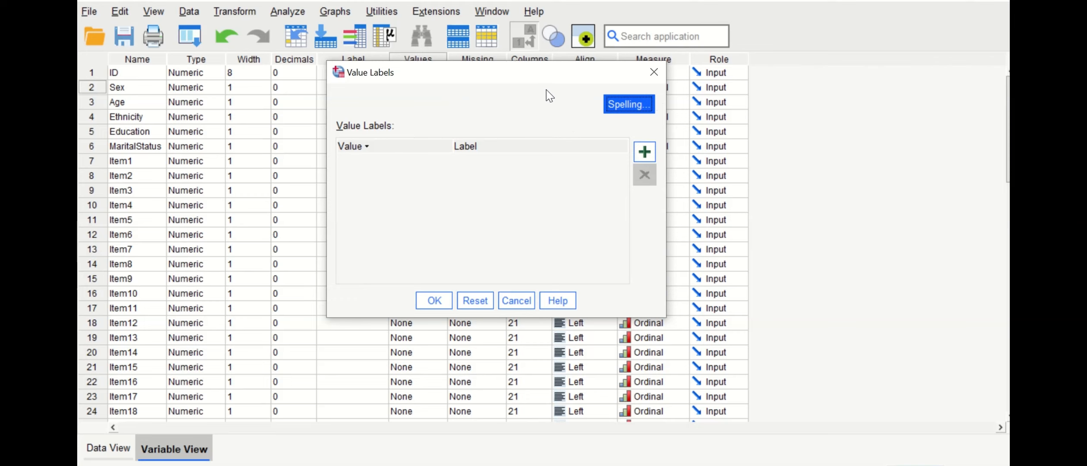
click(646, 152)
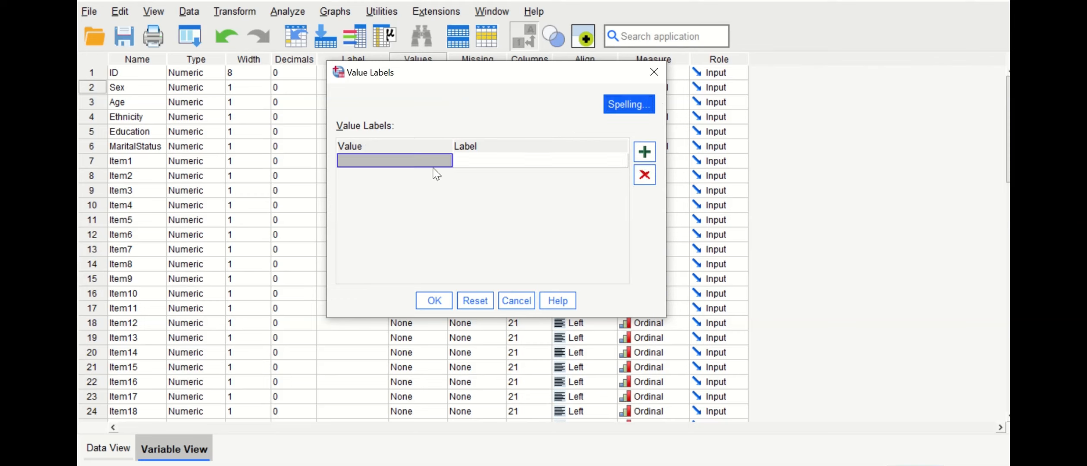
text(0)
click(483, 160)
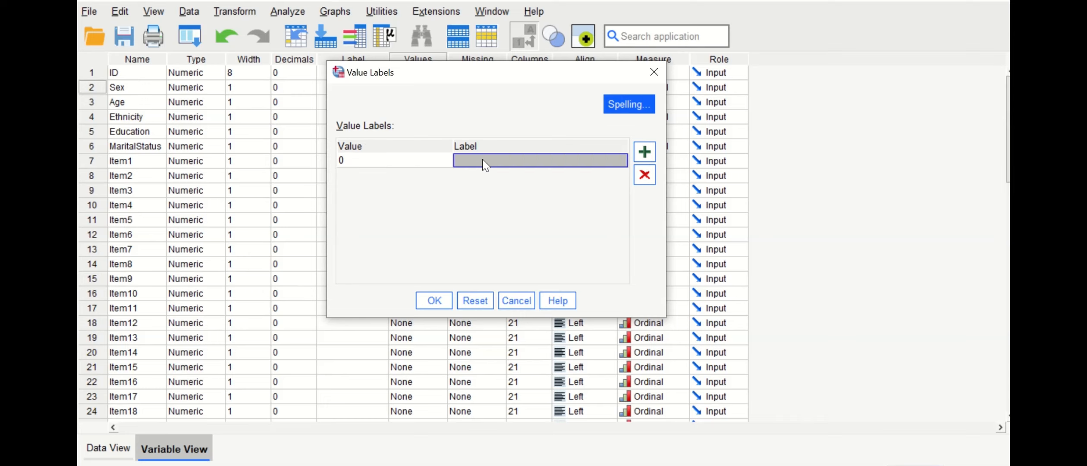
text(F)
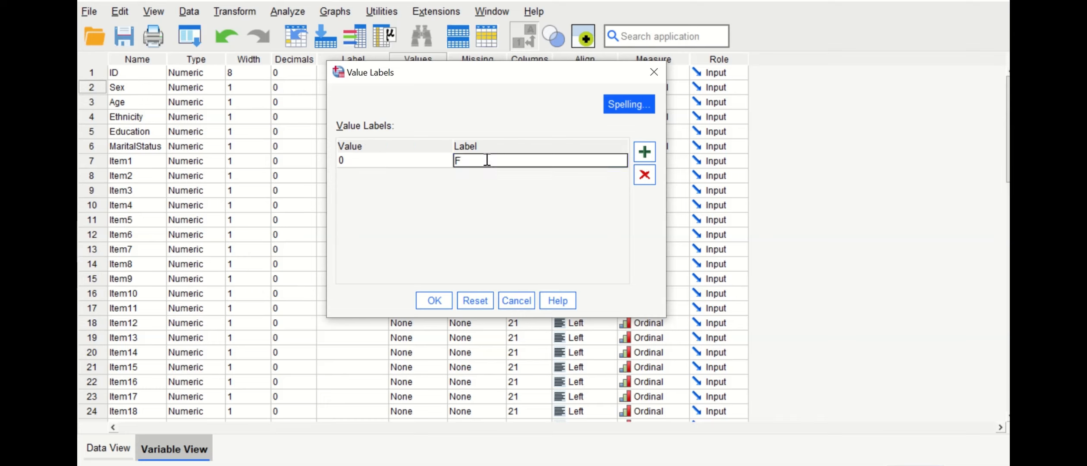
text(emale)
Step: Label value 1 of Sex as Male, apply the value labels and show the labelled data
click(639, 158)
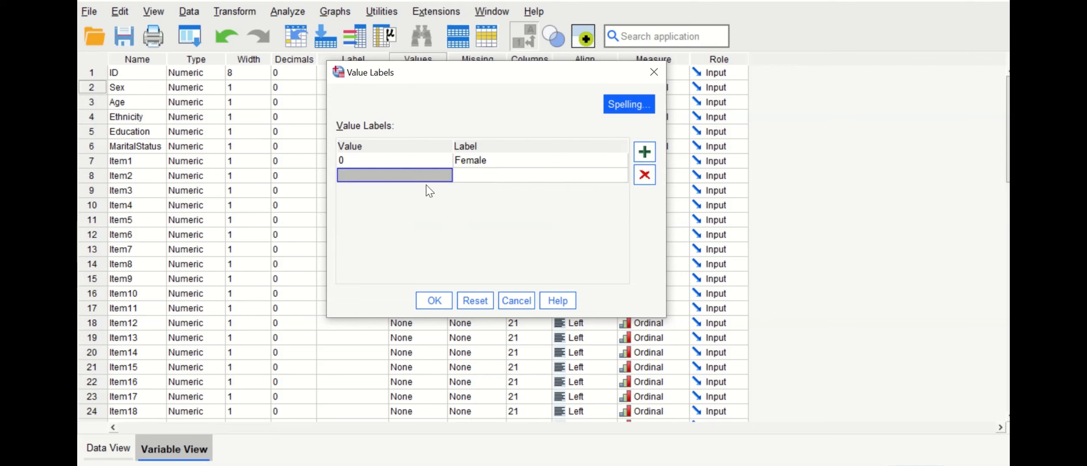
text(1)
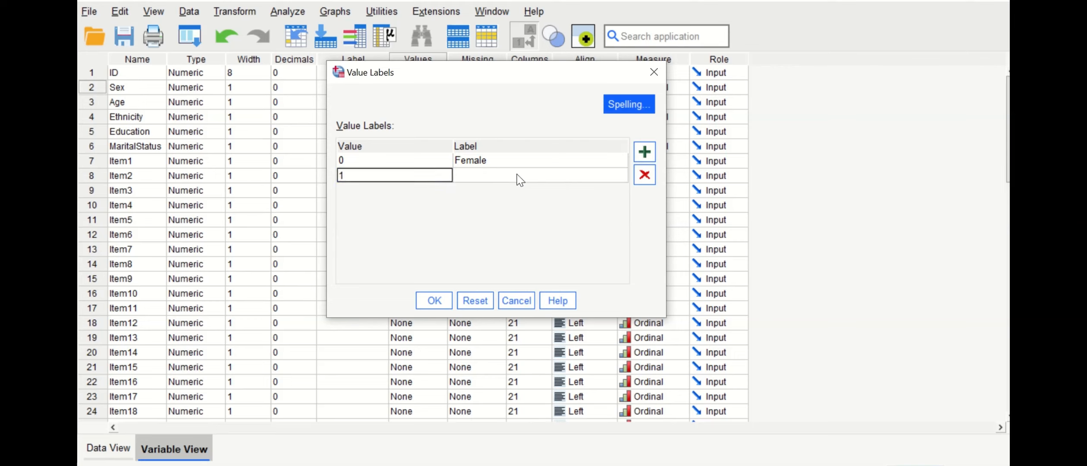
click(475, 176)
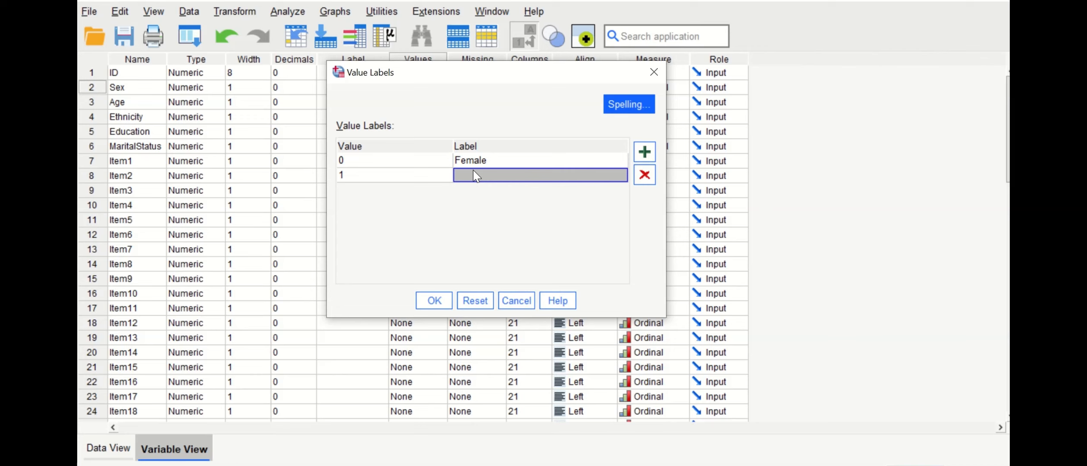
text(Mal)
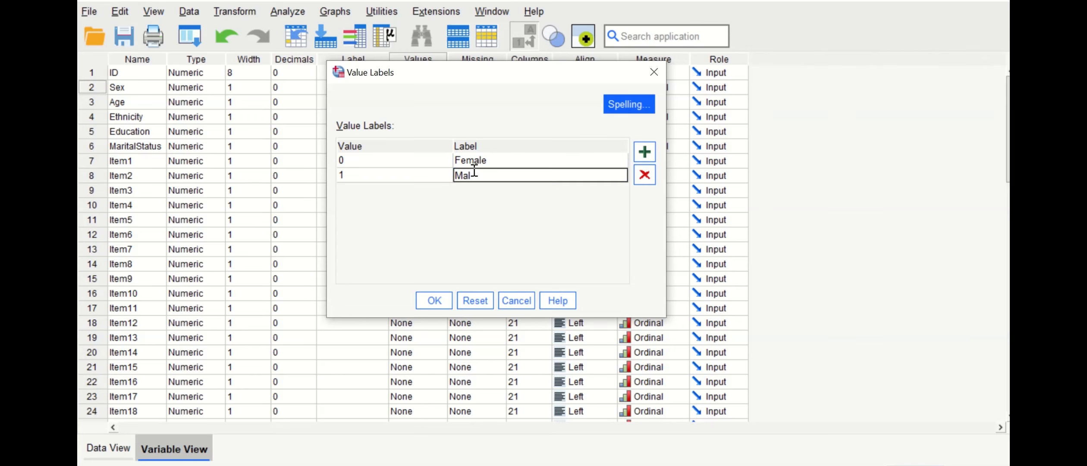
text(e)
click(433, 300)
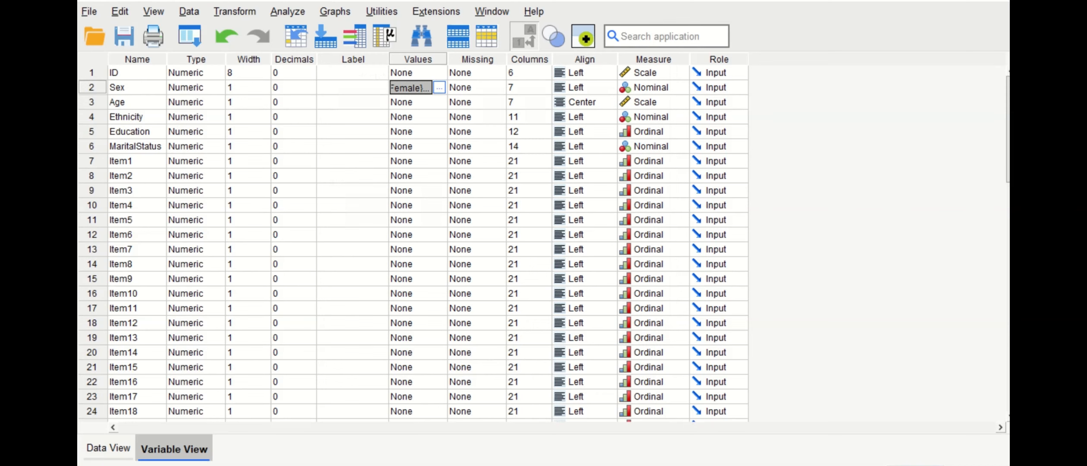
click(109, 449)
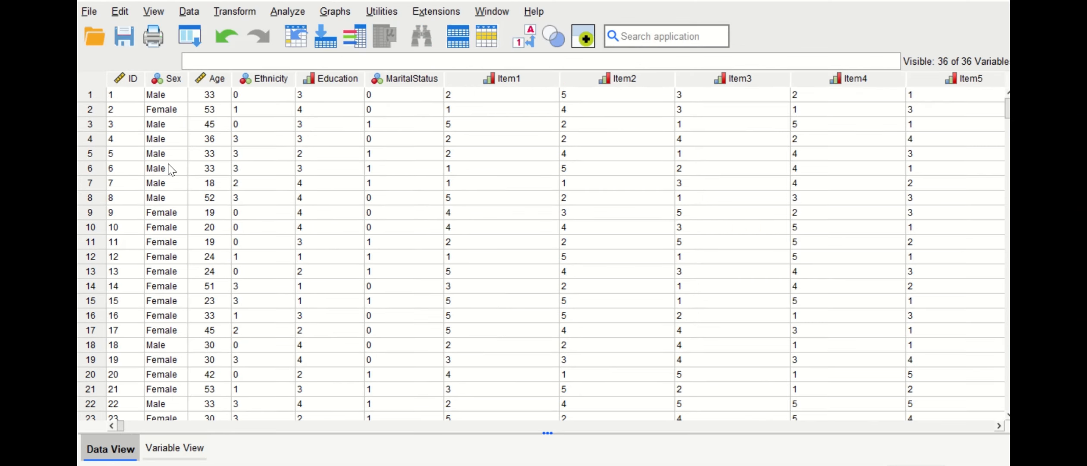
Step: Open the value labels of the Ethnicity variable and label value 0 as White
click(175, 447)
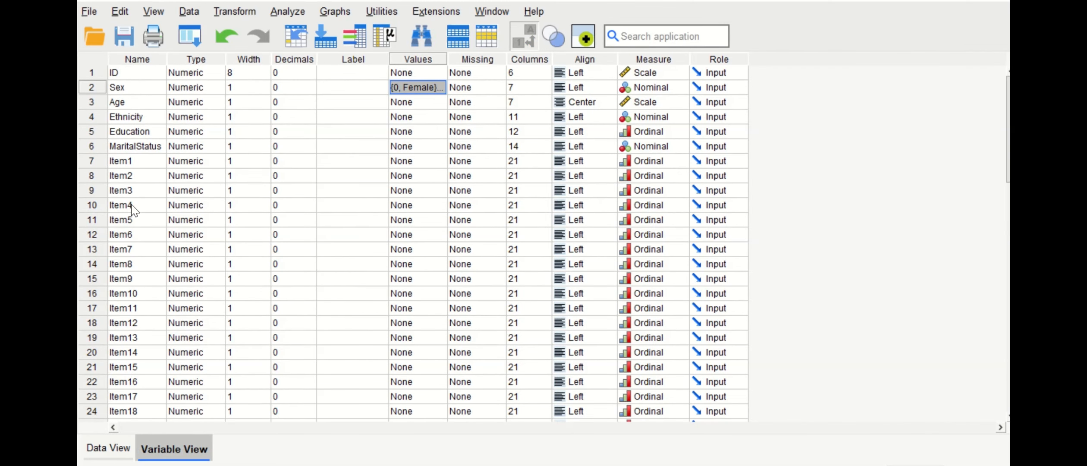
click(434, 120)
click(438, 117)
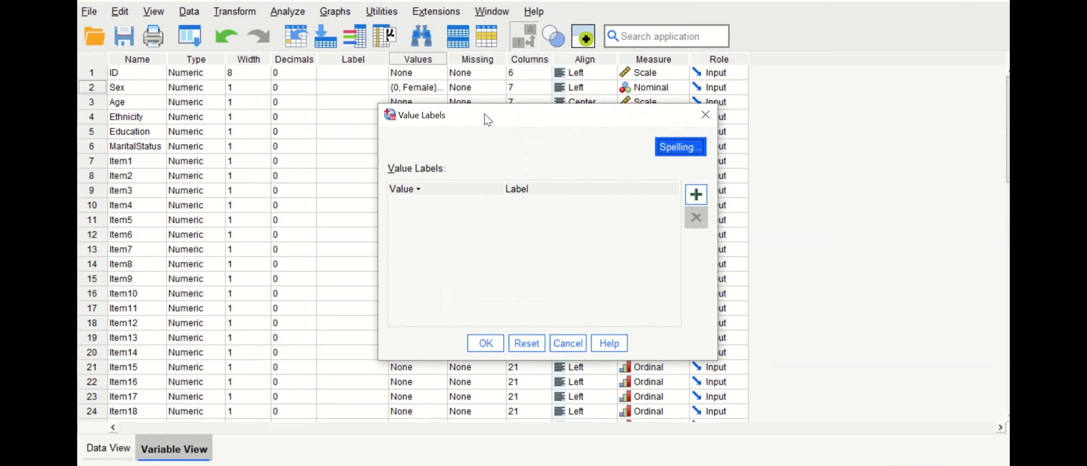
drag(493, 119, 447, 105)
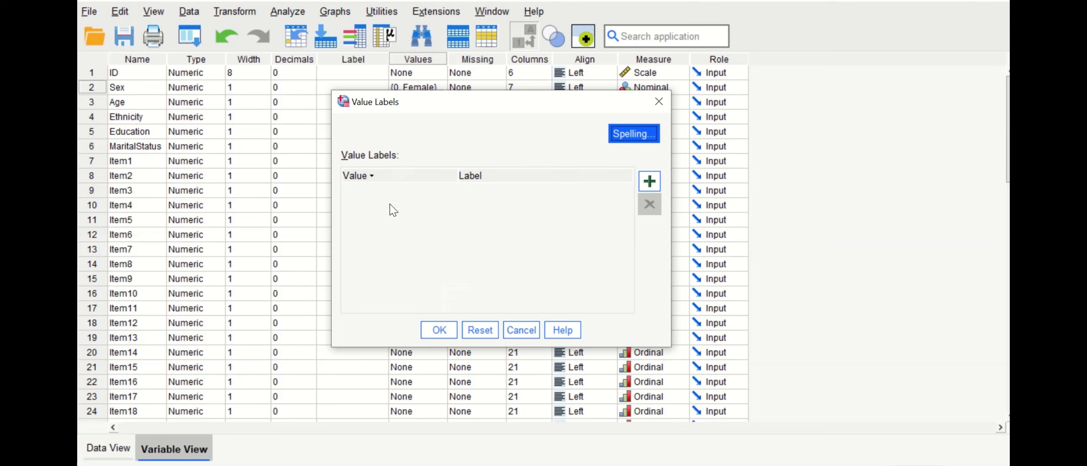
click(647, 180)
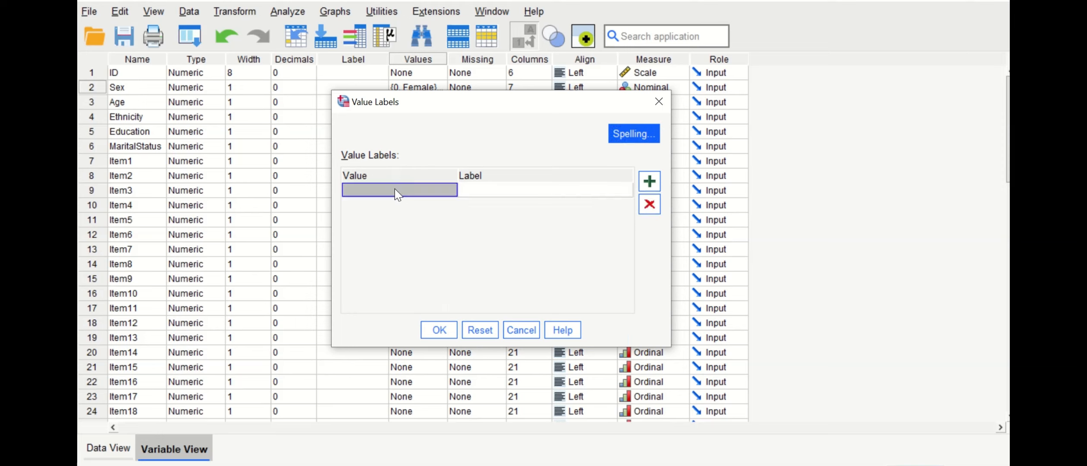
text(0)
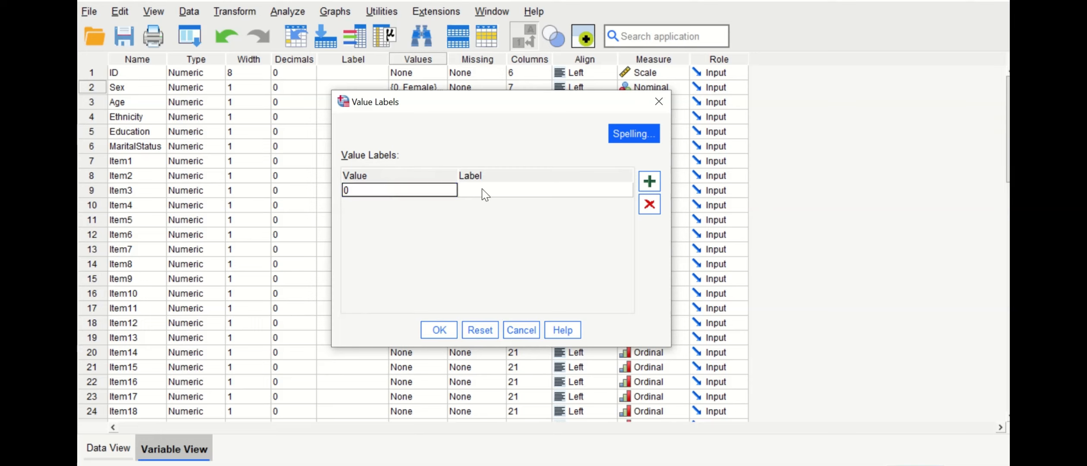
click(483, 191)
text(White)
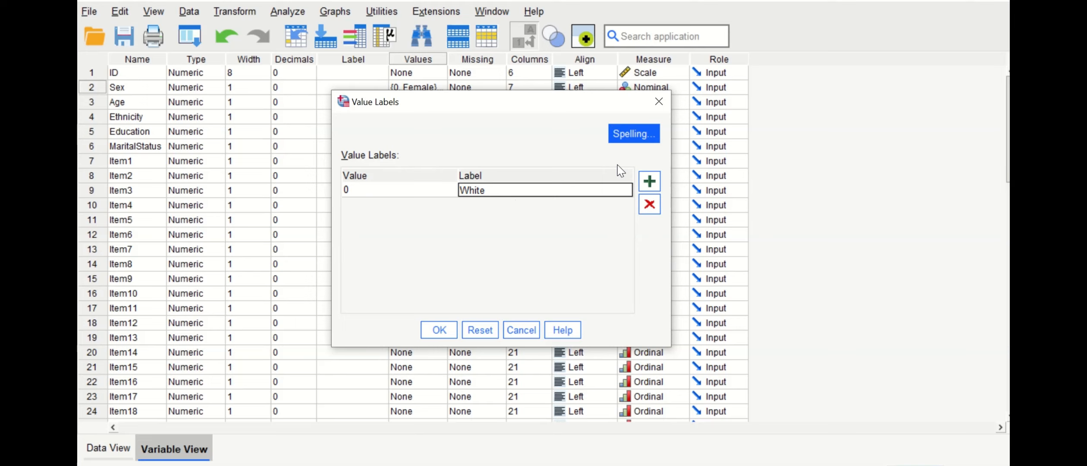
Step: Label Ethnicity value 1 as Black and value 2 as Asian
click(652, 175)
text(1)
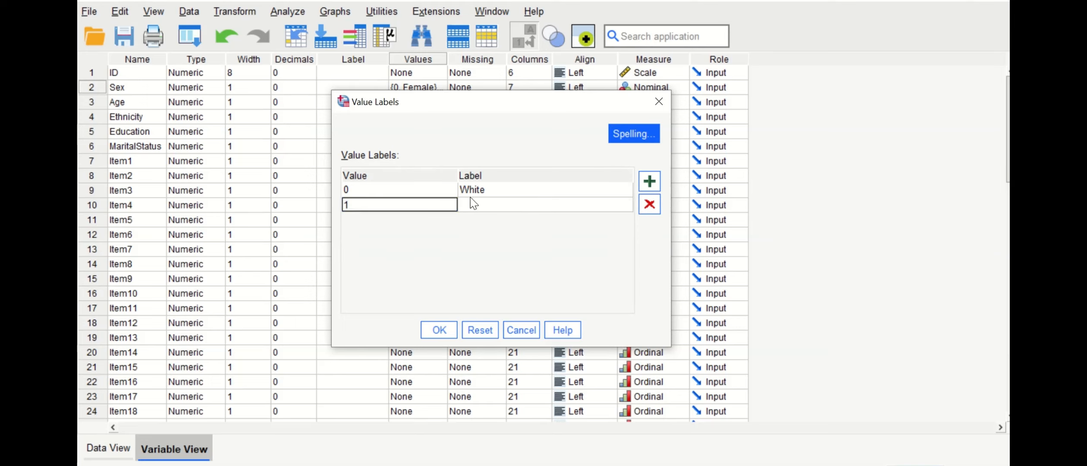
click(479, 205)
text(Black)
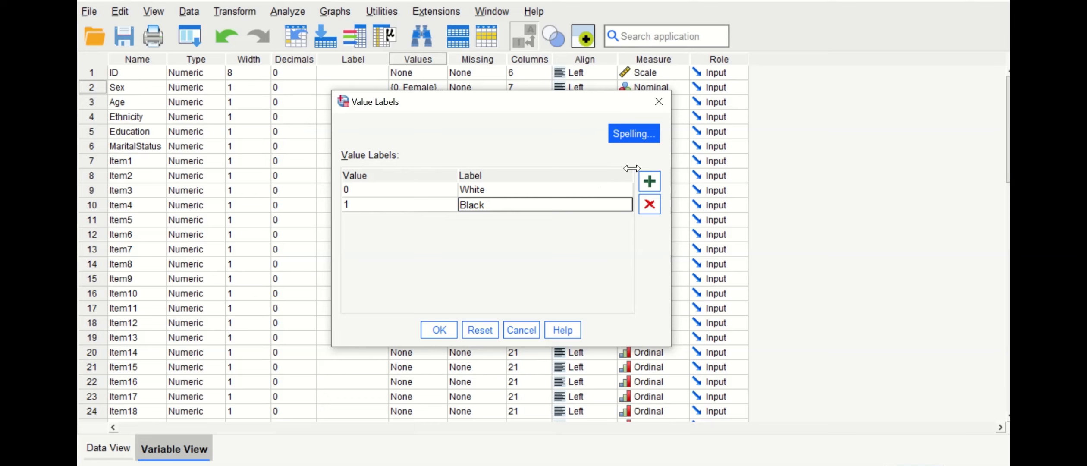
click(650, 181)
text(2)
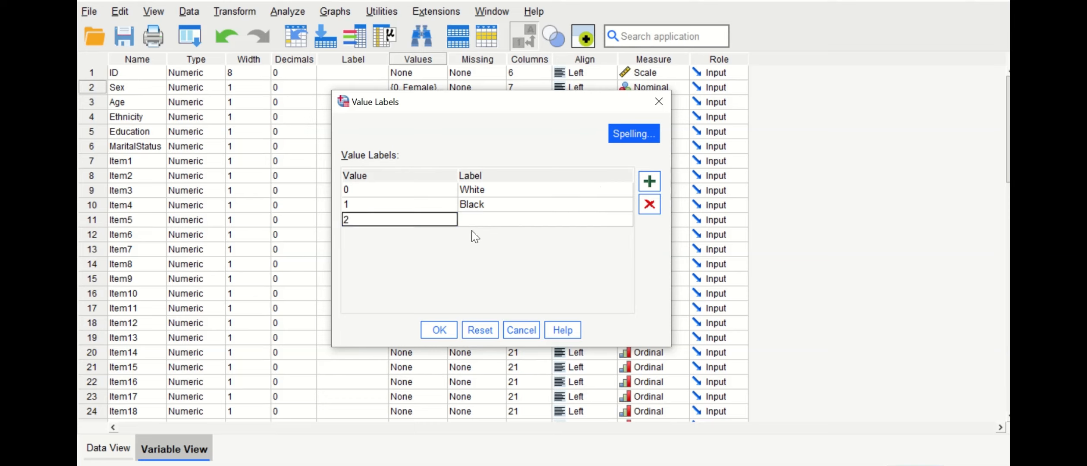
click(477, 222)
text(Asian)
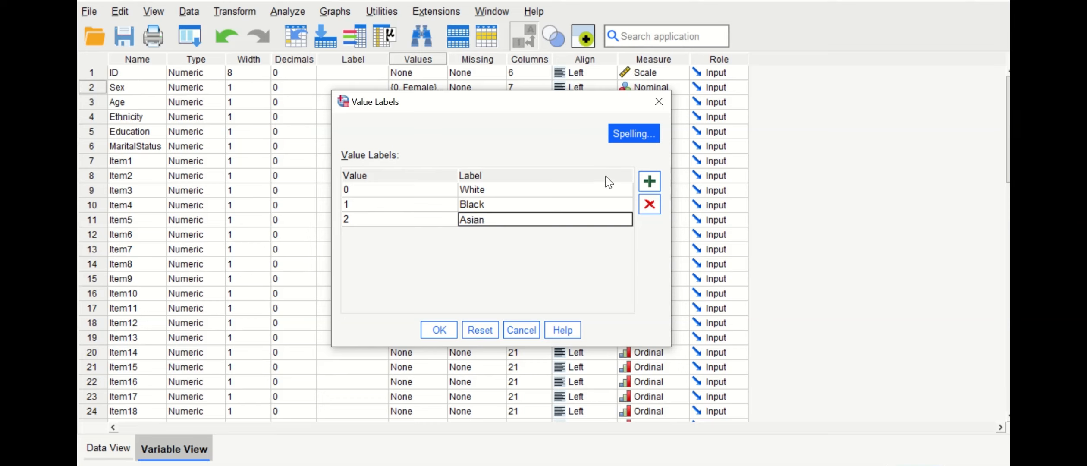
Step: Label value 3 of Ethnicity as Others, apply the value labels and show the labelled data
click(649, 181)
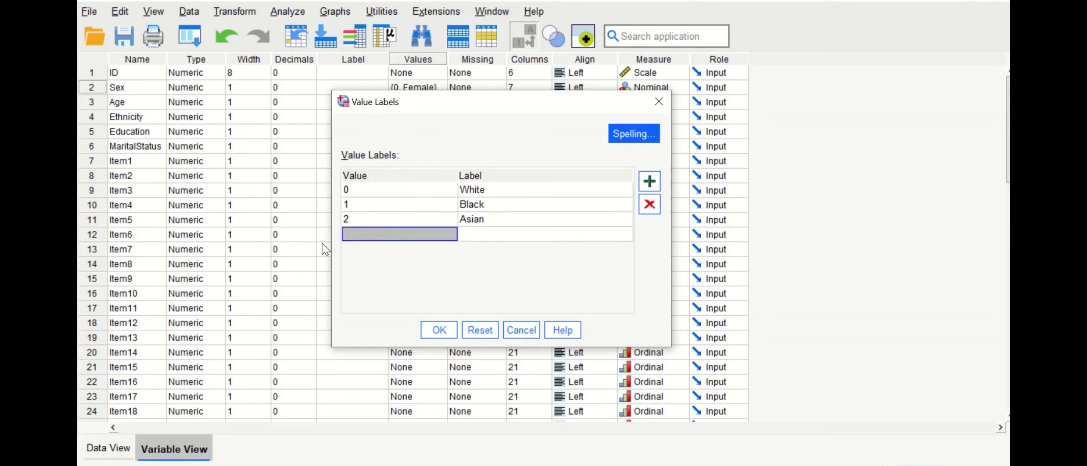
text(3)
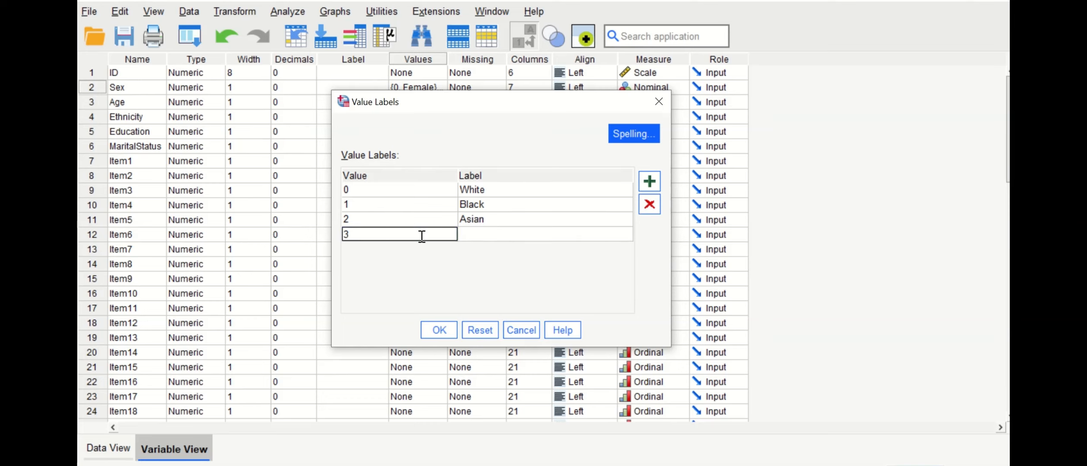
click(483, 240)
text(O)
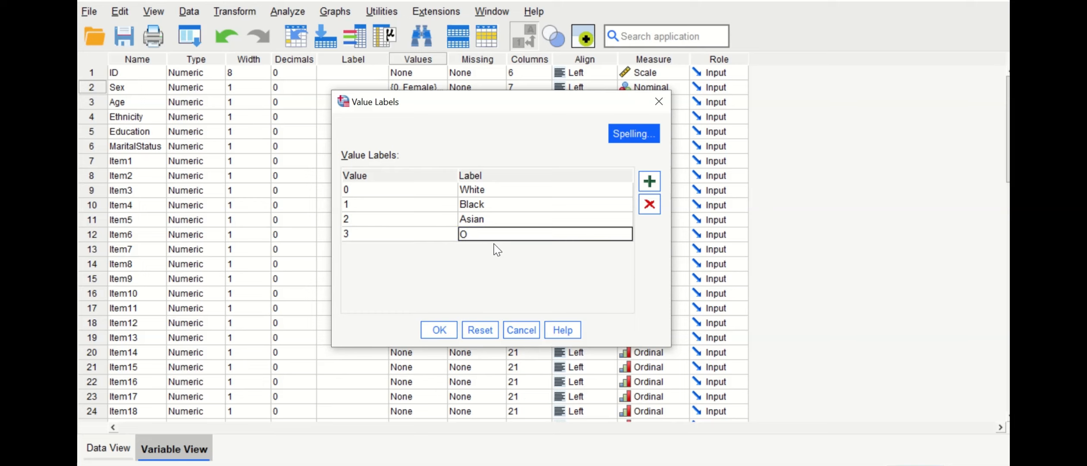
text(thers)
click(440, 329)
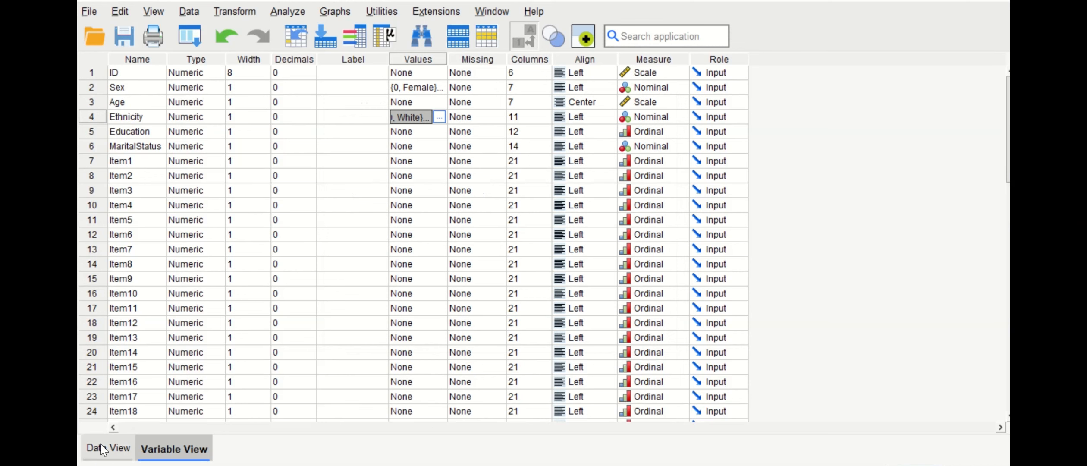
click(114, 449)
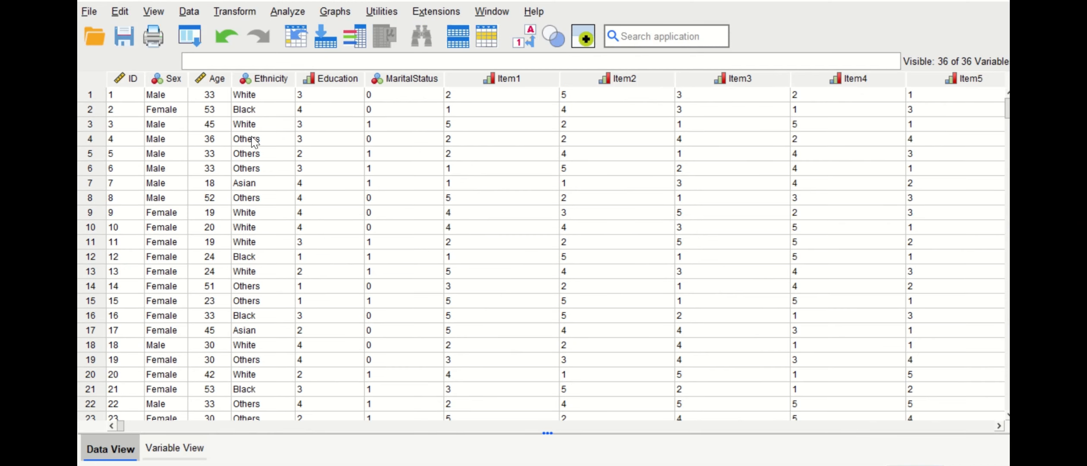
Step: Open the value labels of the Education variable and label value 1 as GCSE
click(176, 449)
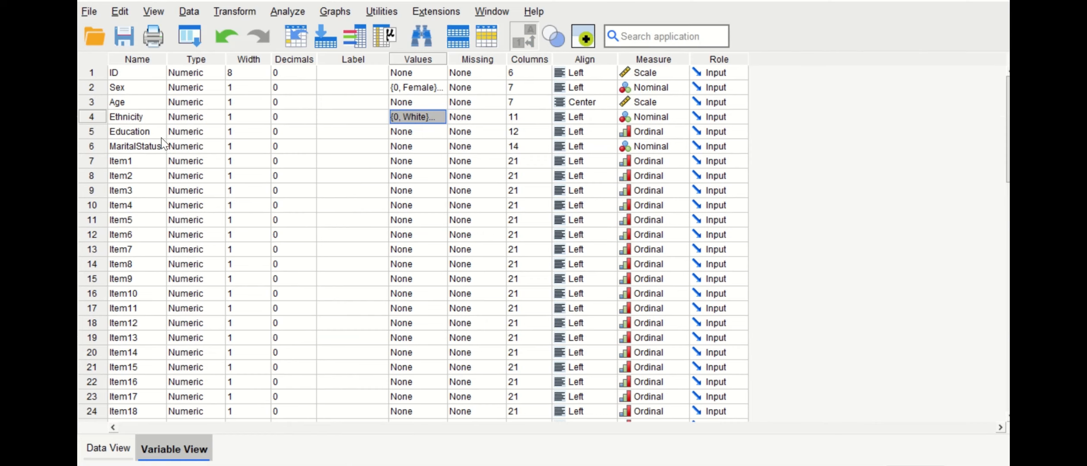
click(429, 138)
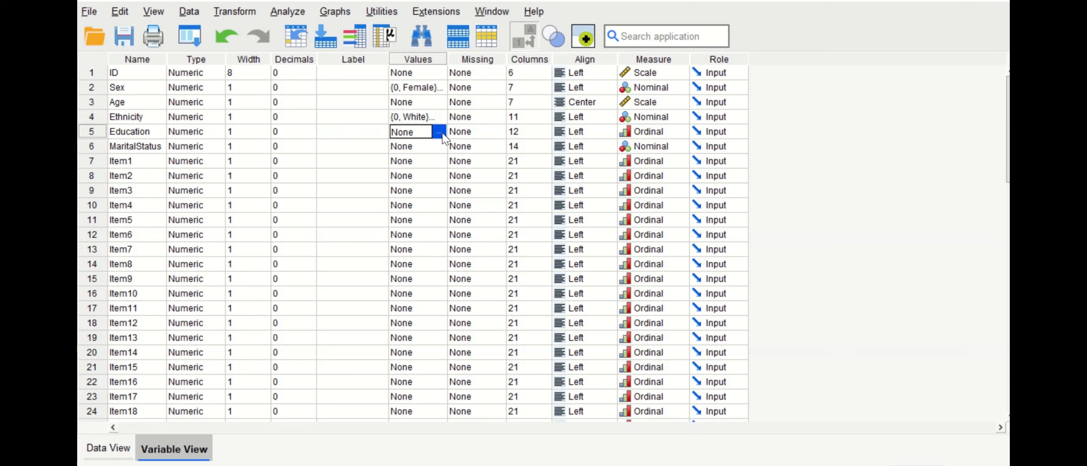
click(441, 131)
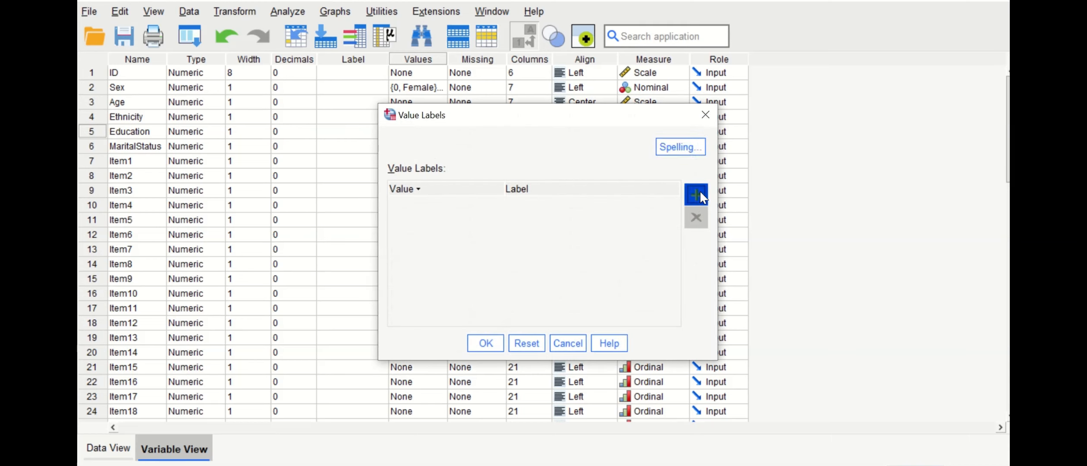
click(699, 192)
text(1)
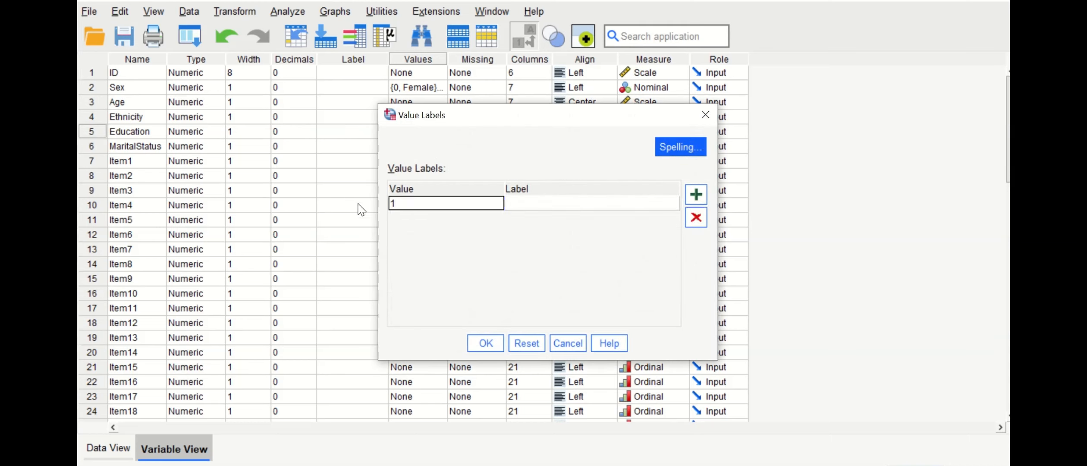
click(530, 203)
text(G)
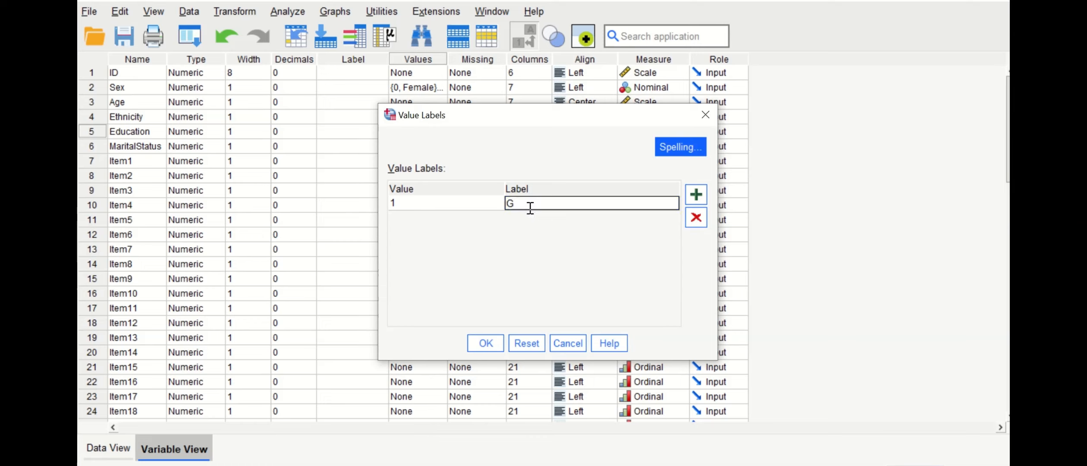
text(CSE)
Step: Add a value label to Education that names value 2 B.Sc
click(696, 195)
text(2)
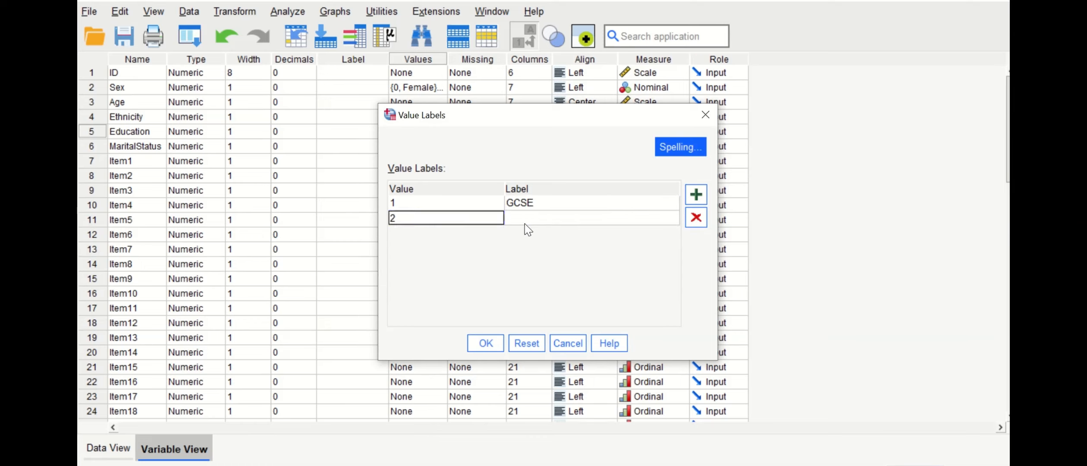
click(589, 221)
text(B)
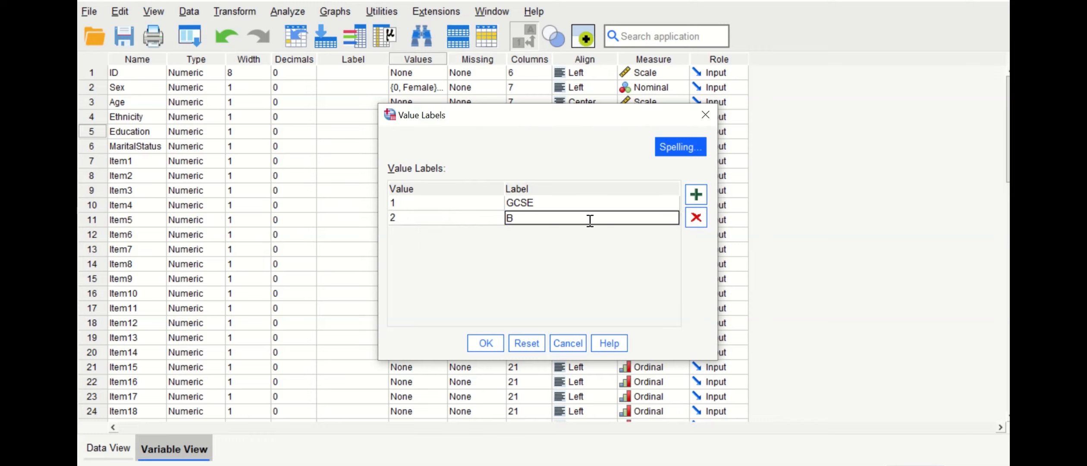
text(.Sc.)
Step: Add a value label to Education that names value 3 M.Sc., with a capital S
click(695, 194)
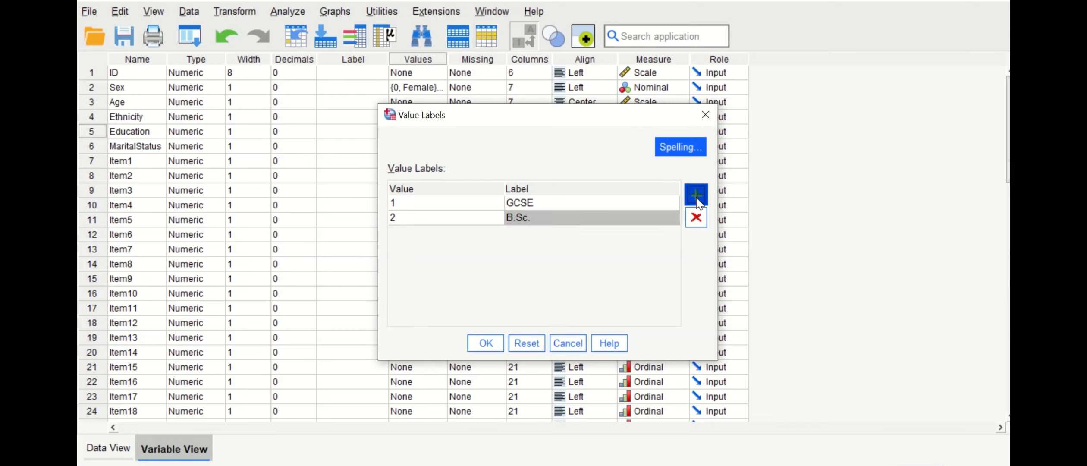
text(3)
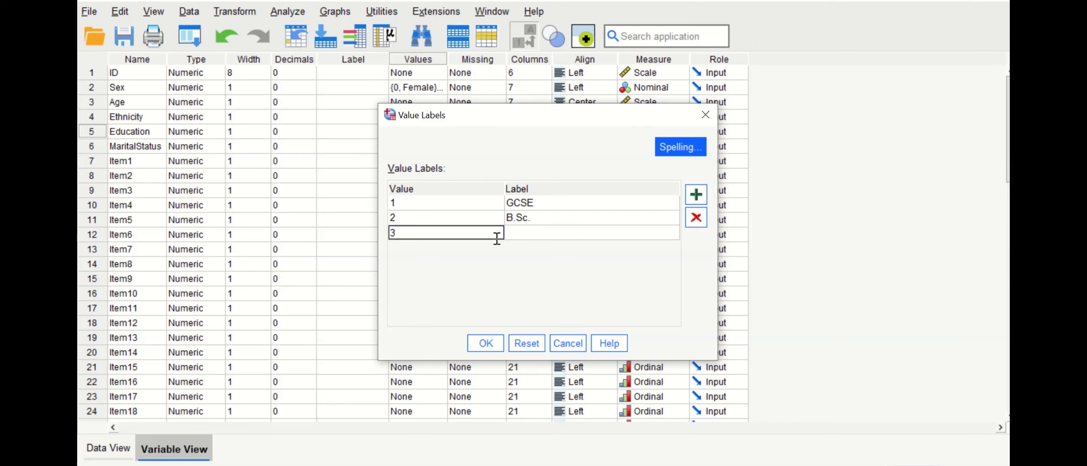
click(526, 237)
text(M.s)
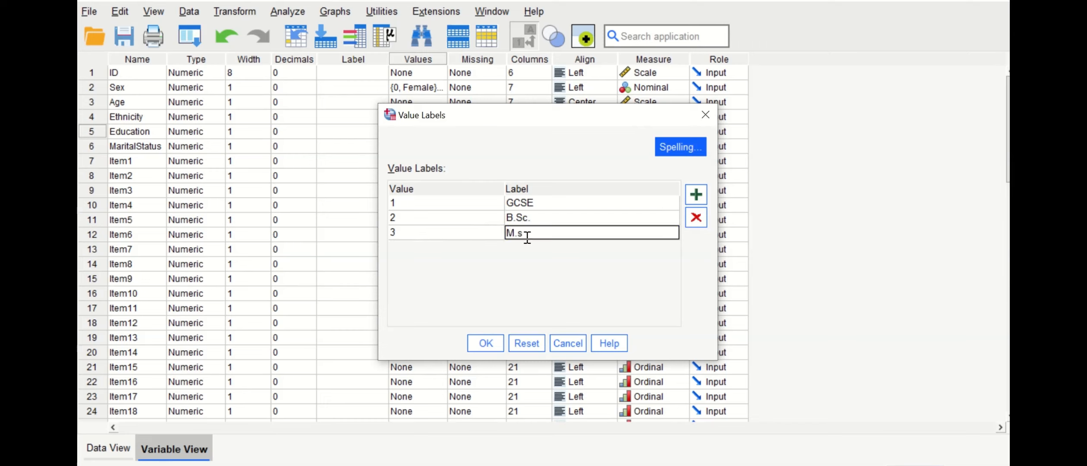
text(c)
key(BackSpace)
key(BackSpace)
text(Sc.)
Step: Label value 4 of Education as PhD, apply the value labels and show the labelled data
click(695, 192)
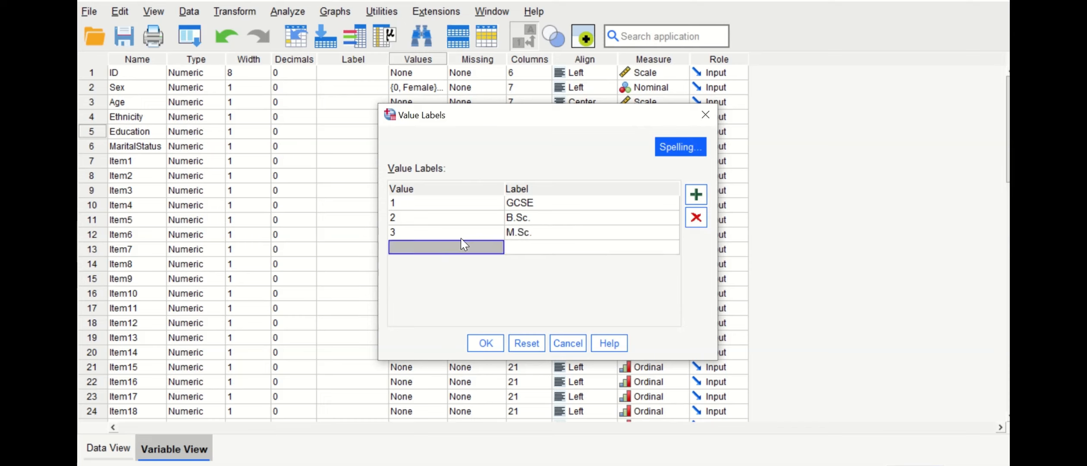
text(4)
click(547, 251)
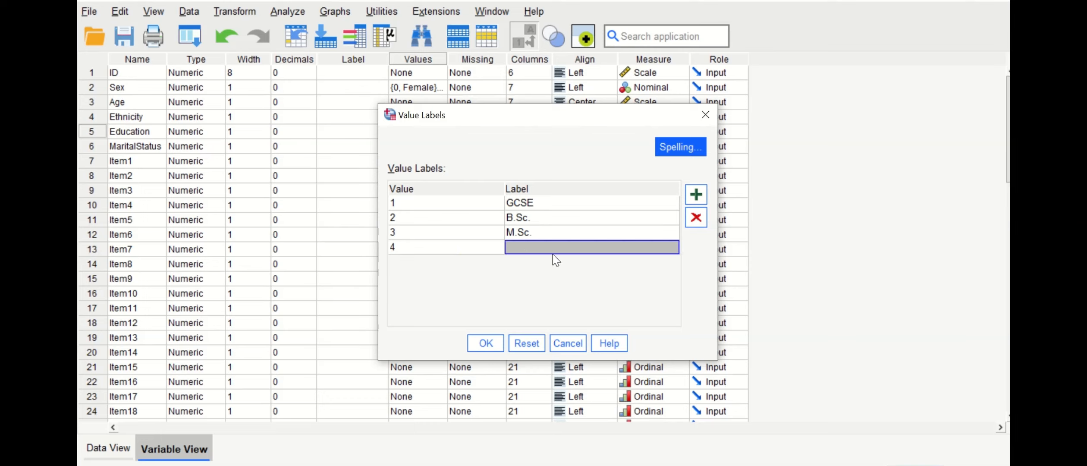
text(PhD)
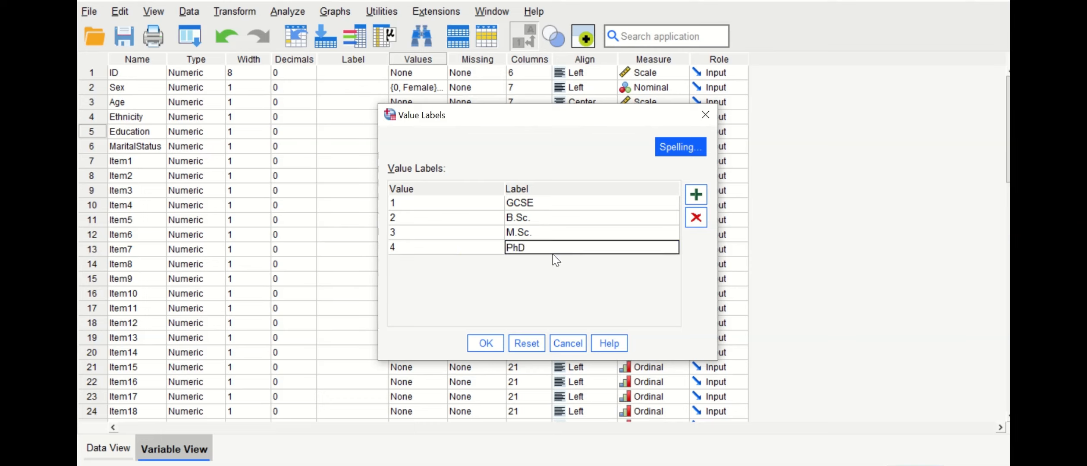
click(484, 343)
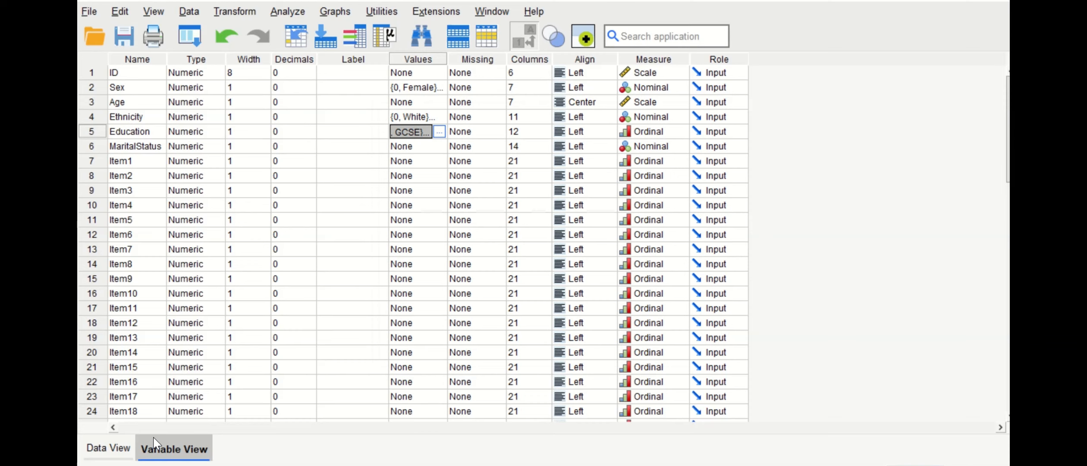
click(111, 449)
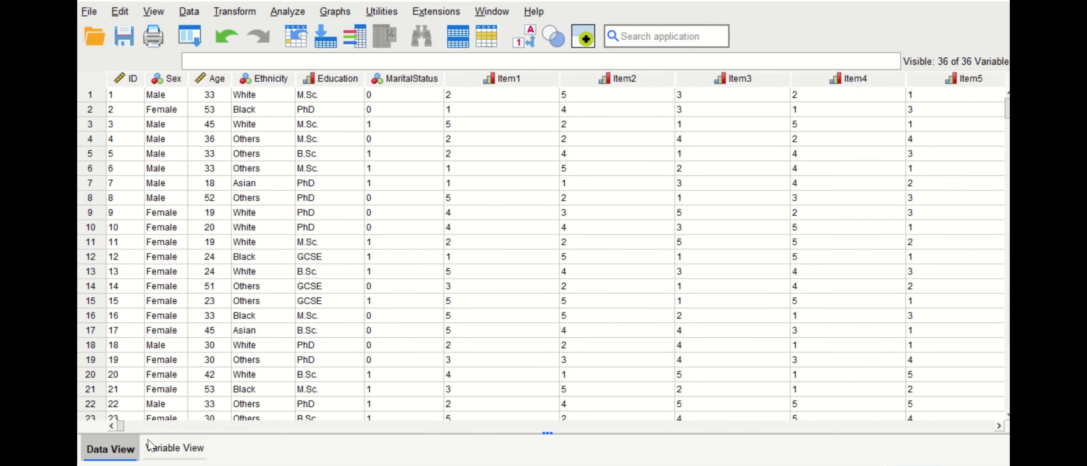
Step: Open the value labels of the MaritalStatus variable and label value 0 as Divorced
click(165, 450)
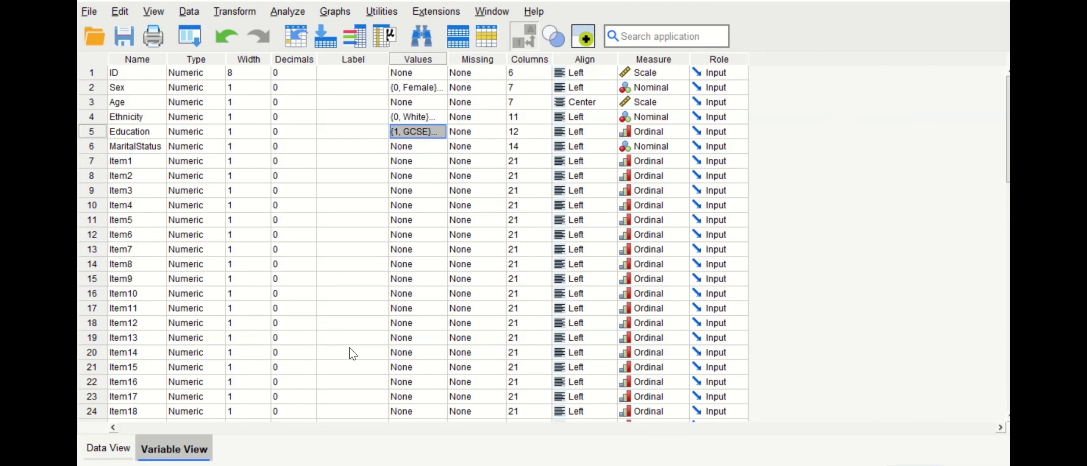
click(434, 149)
click(442, 146)
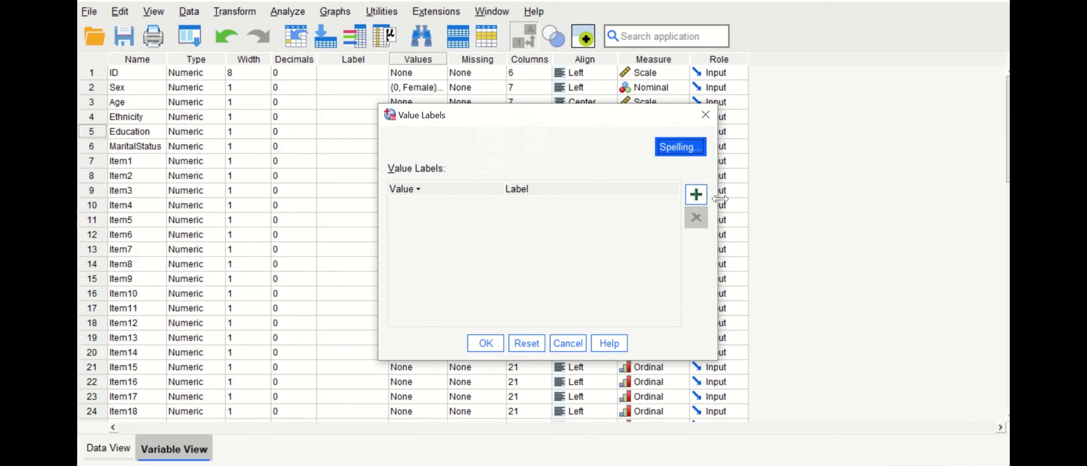
click(694, 193)
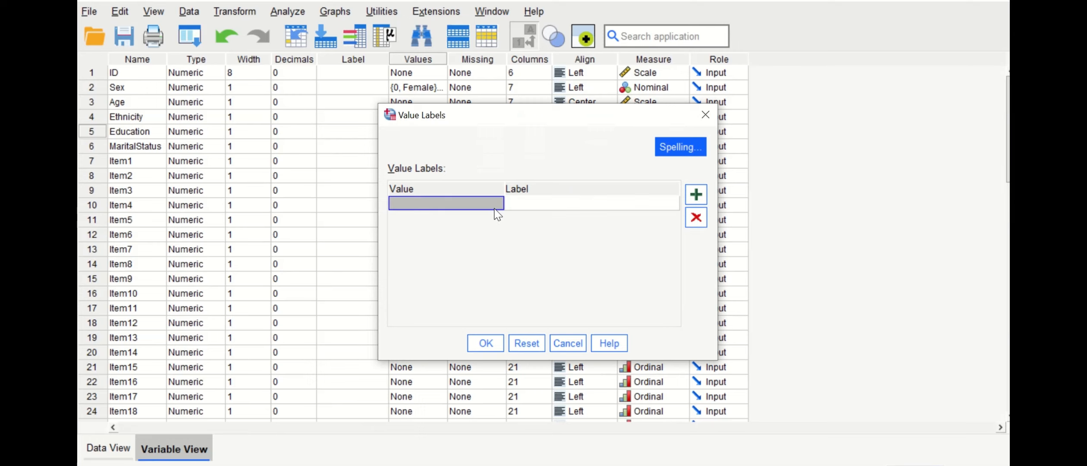
click(439, 201)
text(0)
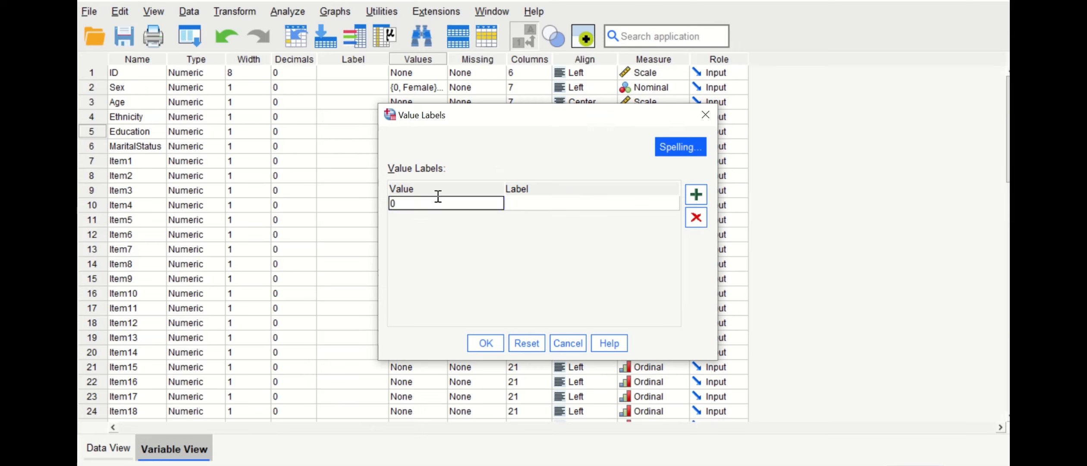
click(538, 206)
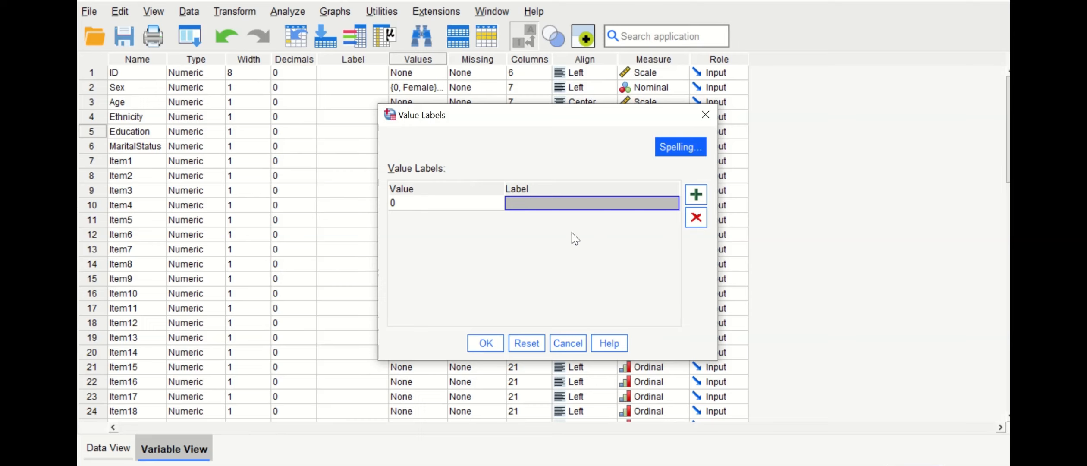
text(Divo)
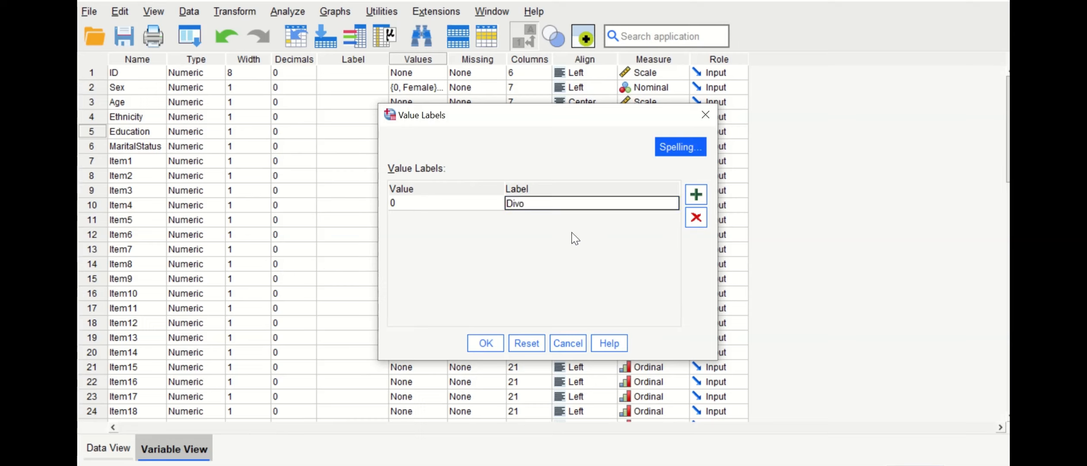
text(rced)
Step: Label value 1 of MaritalStatus as Married and apply the value labels
click(695, 199)
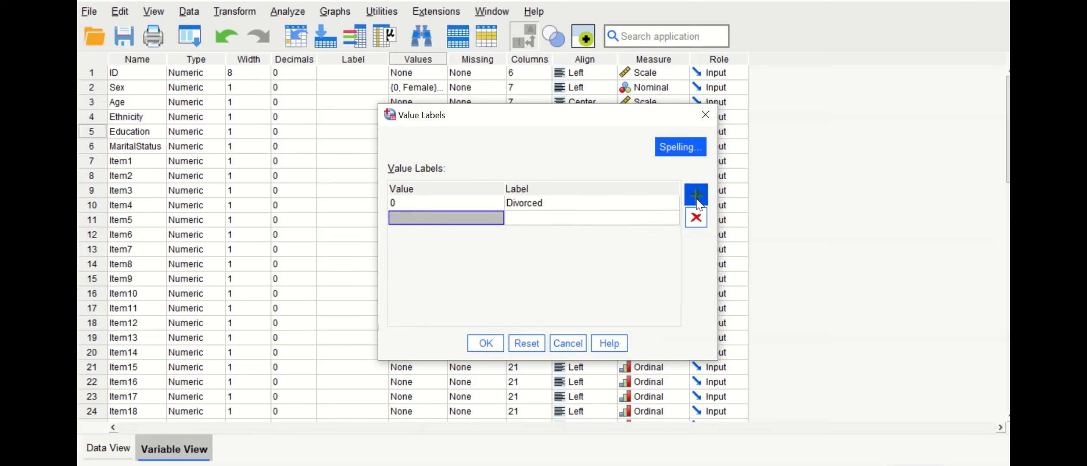
text(1)
click(539, 221)
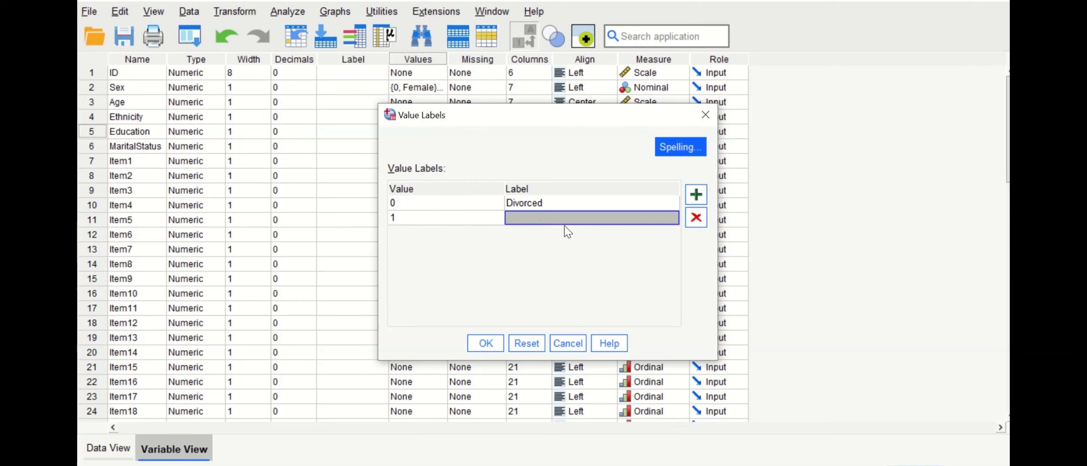
text(Married)
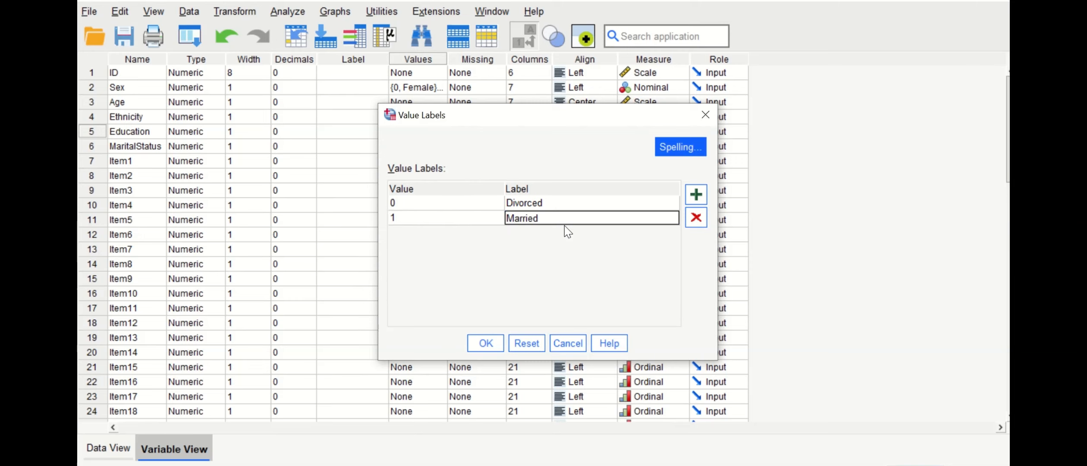
click(486, 342)
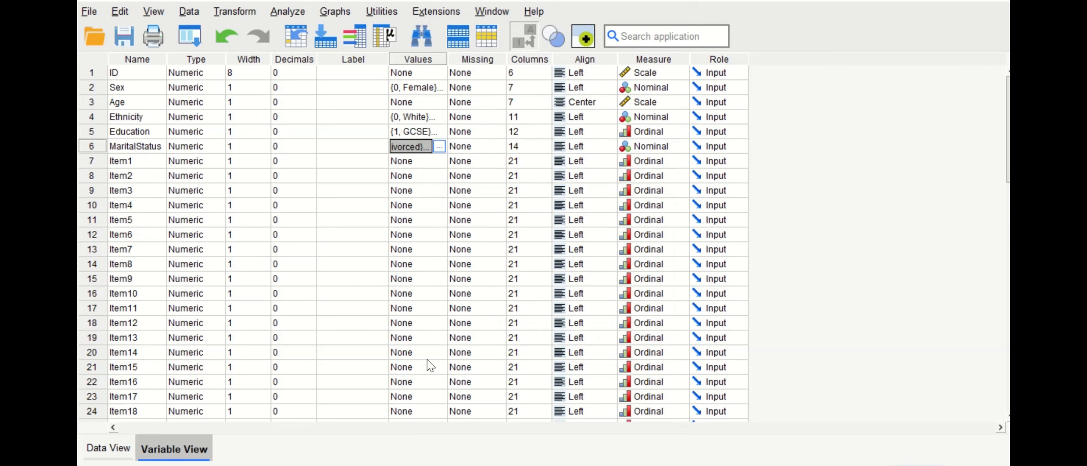
Step: Open the value labels of the Item1 variable and label value 1 as Strongly Disagree
click(430, 163)
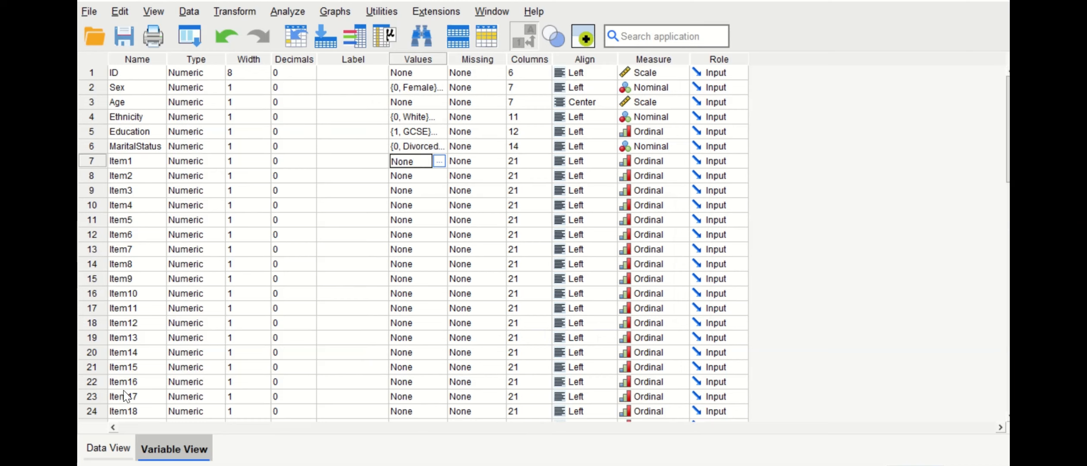
click(439, 161)
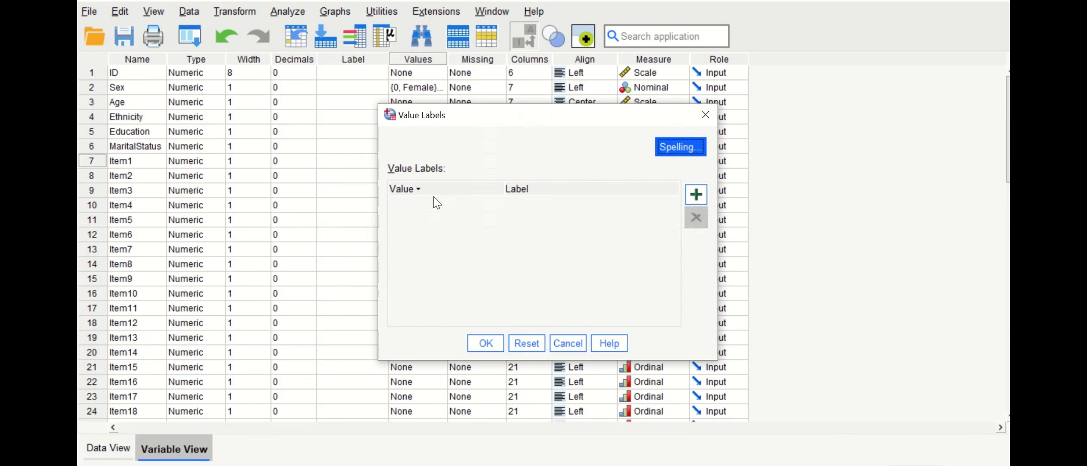
click(436, 202)
text(1)
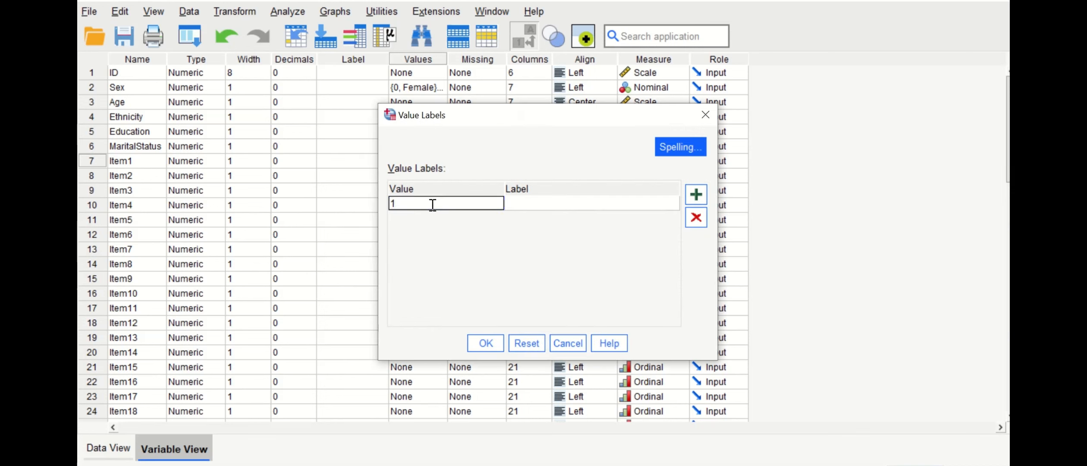
click(527, 205)
text(S)
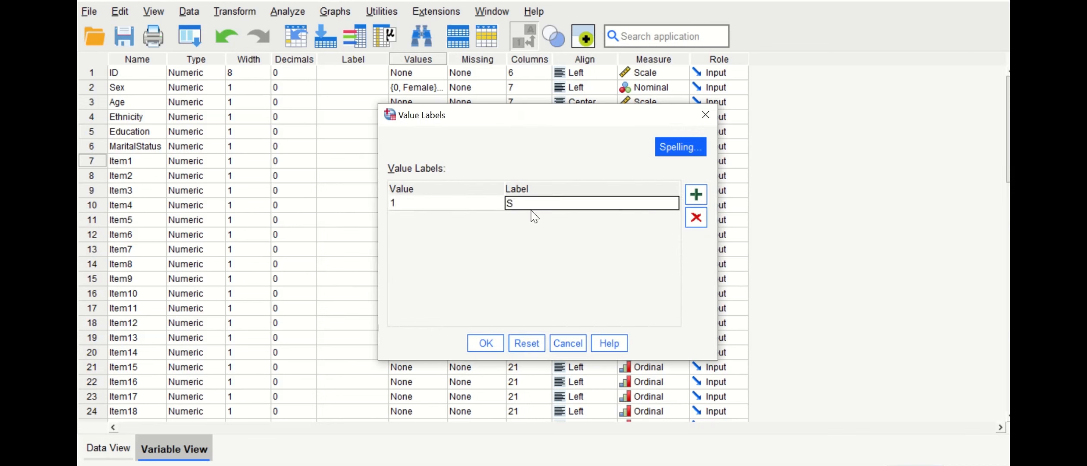
text(trongly Disagree)
Step: Add a value label to Item1 that names value 2 Disagree
click(695, 190)
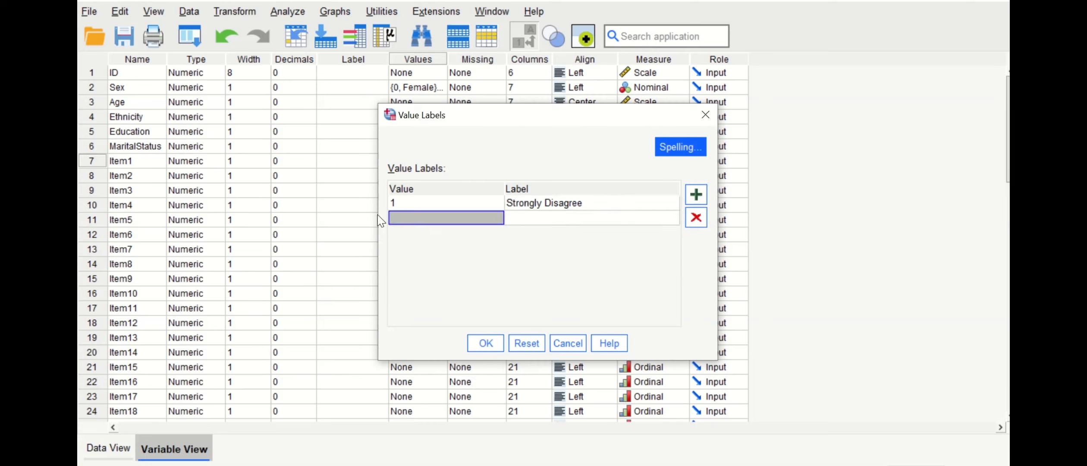
text(2)
click(542, 221)
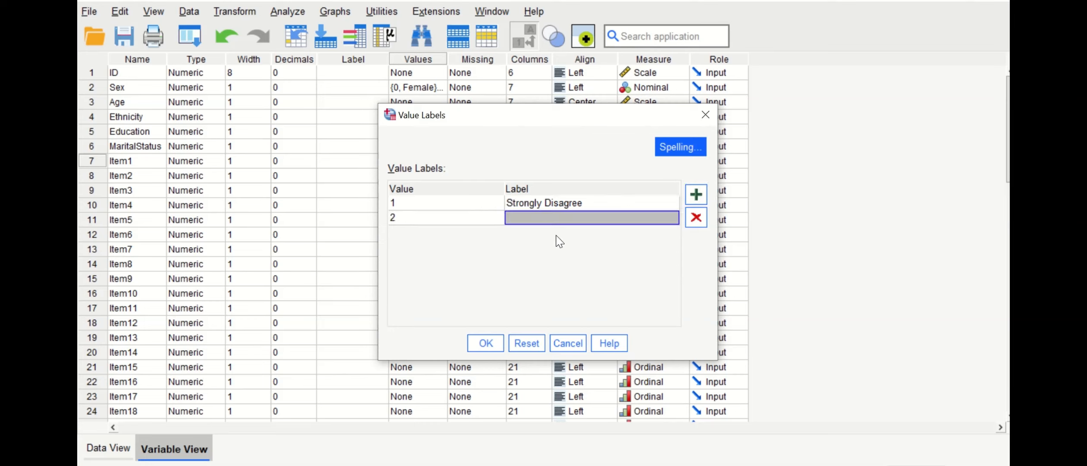
text(Dos)
key(BackSpace)
key(BackSpace)
key(BackSpace)
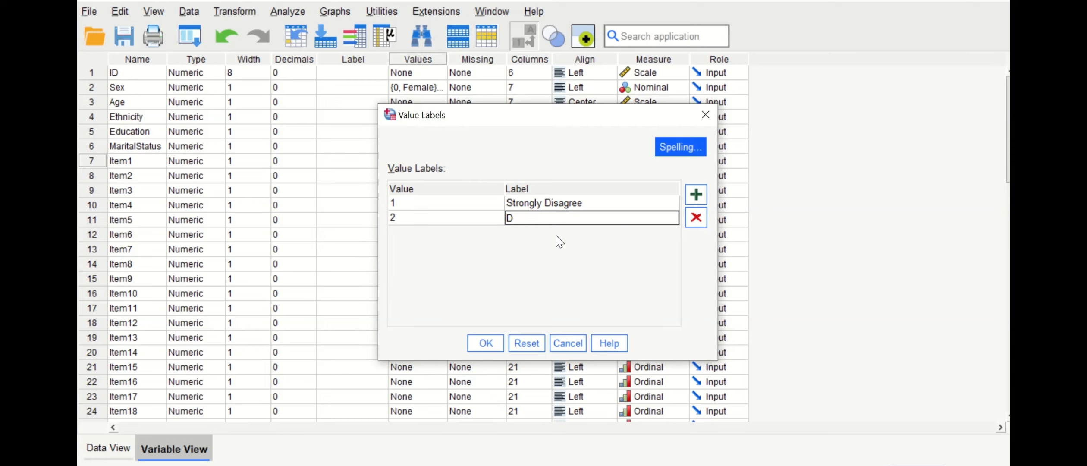
text(Disagree)
Step: Add a value label to Item1 that names value 3 Neither agree nor disagree
click(690, 195)
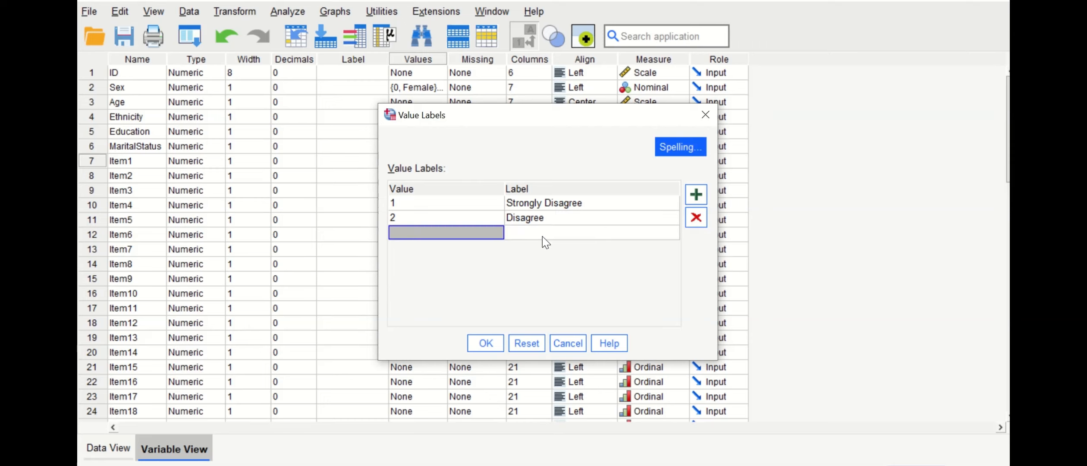
text(3)
key(Tab)
text(Ne)
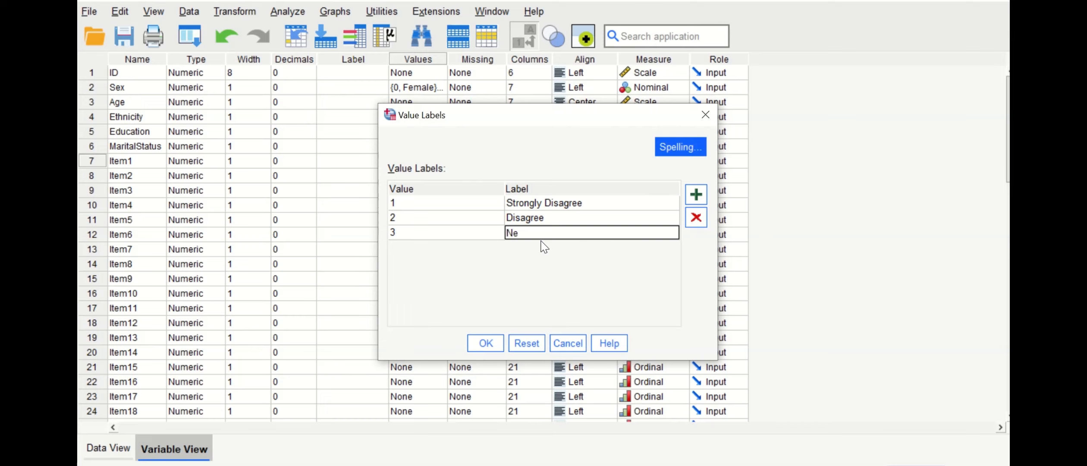
text(ither agree nor dis)
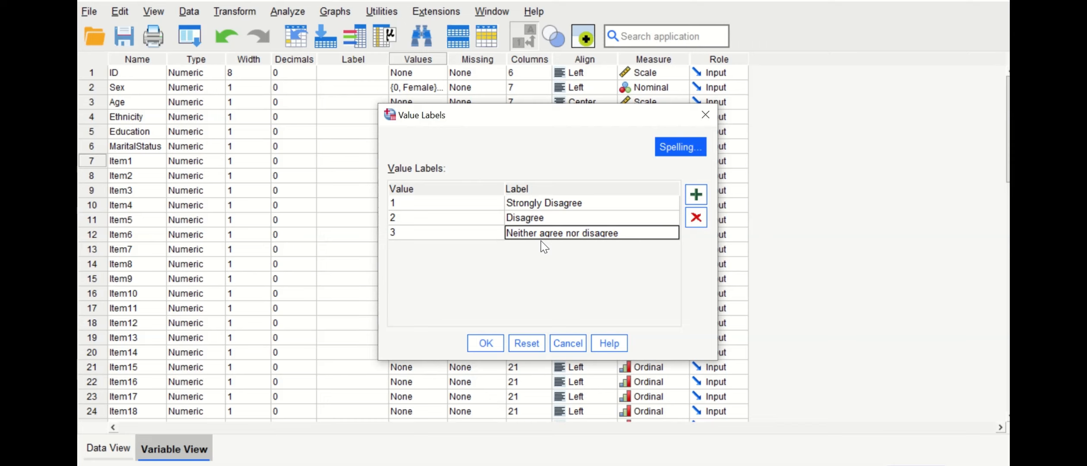
text(agree)
Step: Add a value label to Item1 that names value 4 Agree
click(696, 194)
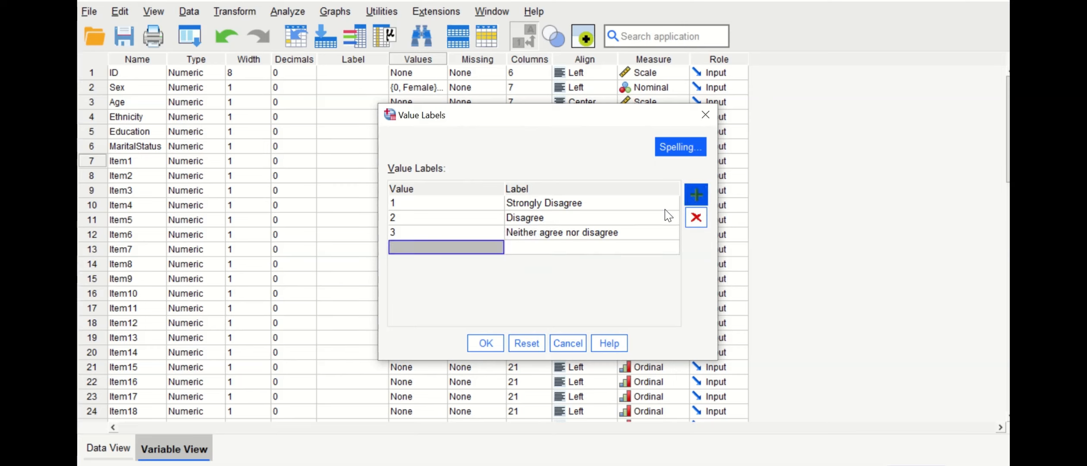
text(4)
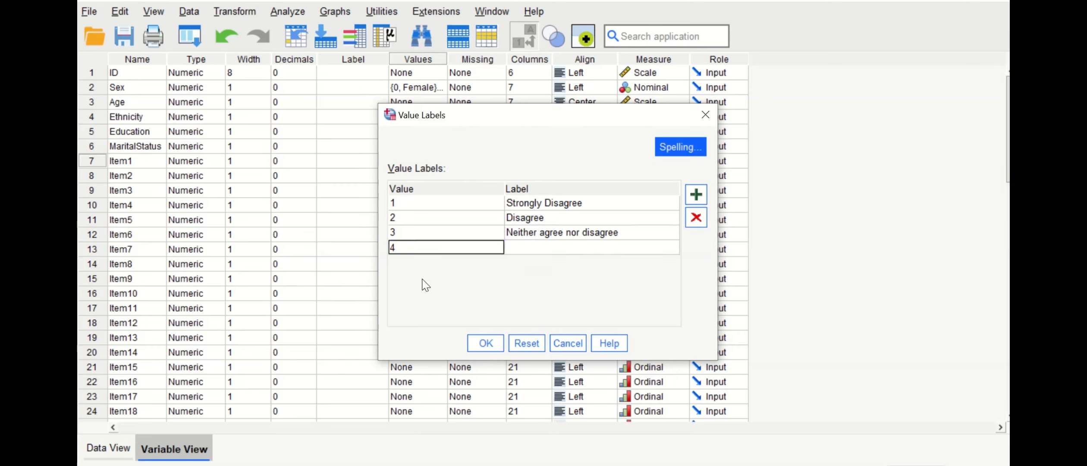
click(546, 251)
text(A)
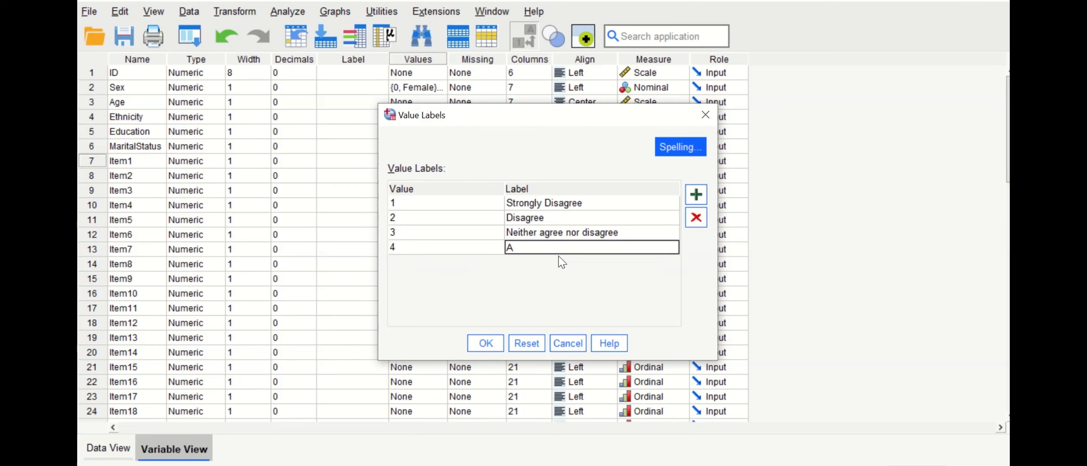
text(gree)
Step: Label value 5 of Item1 as Strongly agree, apply the value labels and show the labelled data
click(695, 195)
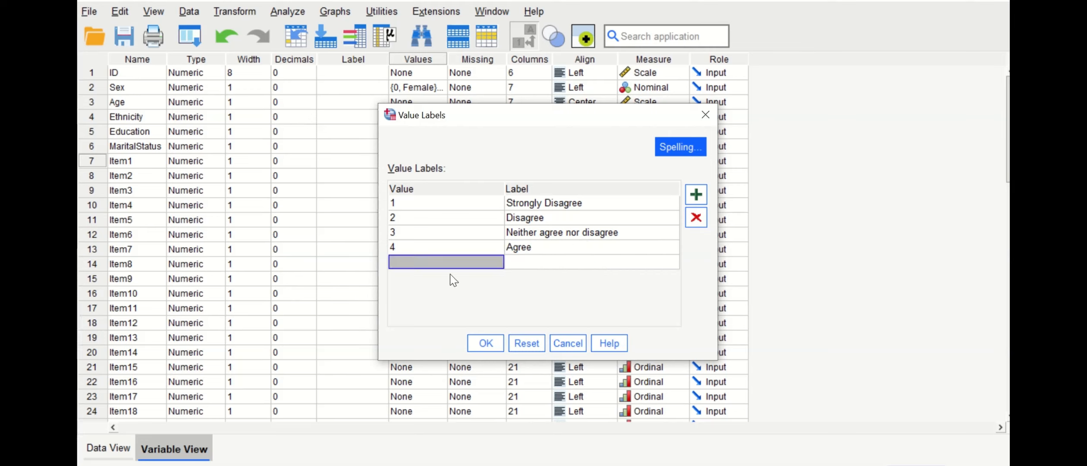
text(5)
click(534, 262)
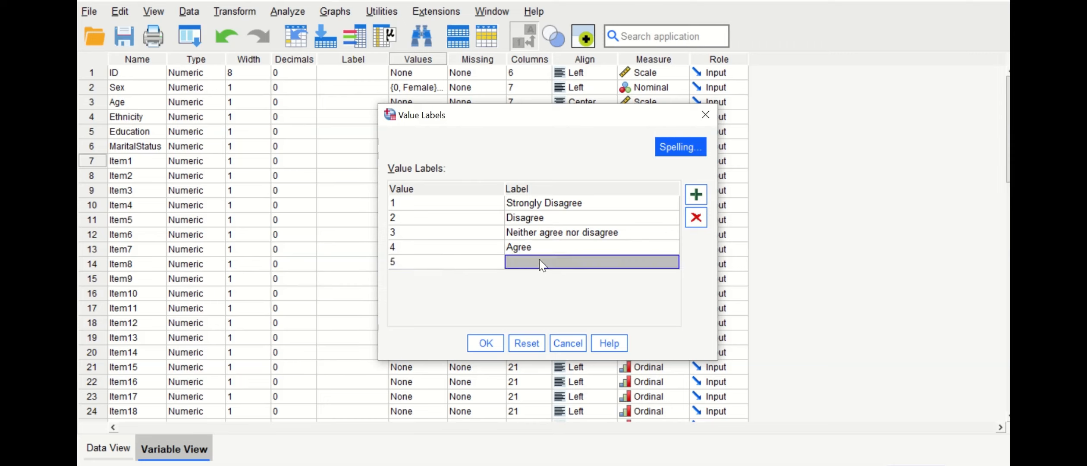
click(539, 261)
text(Strongl)
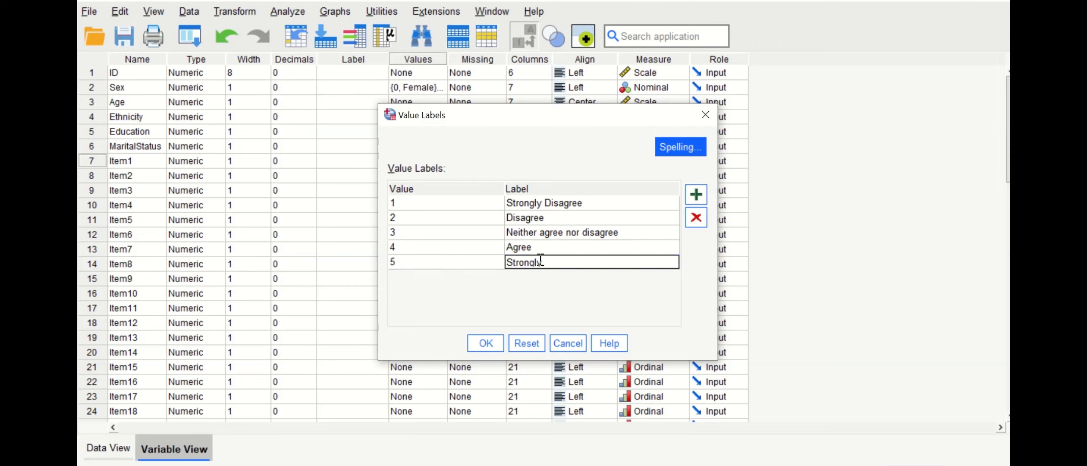
text(y agree)
click(487, 345)
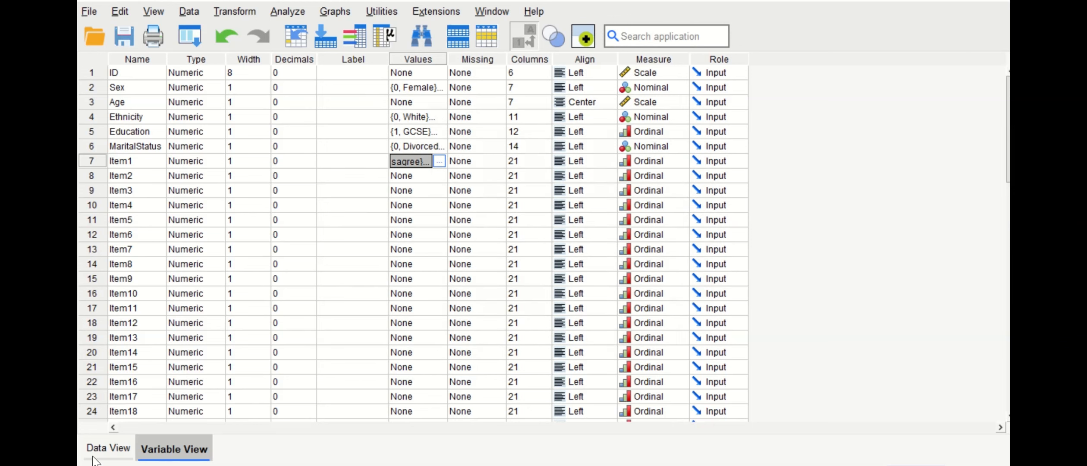
click(112, 447)
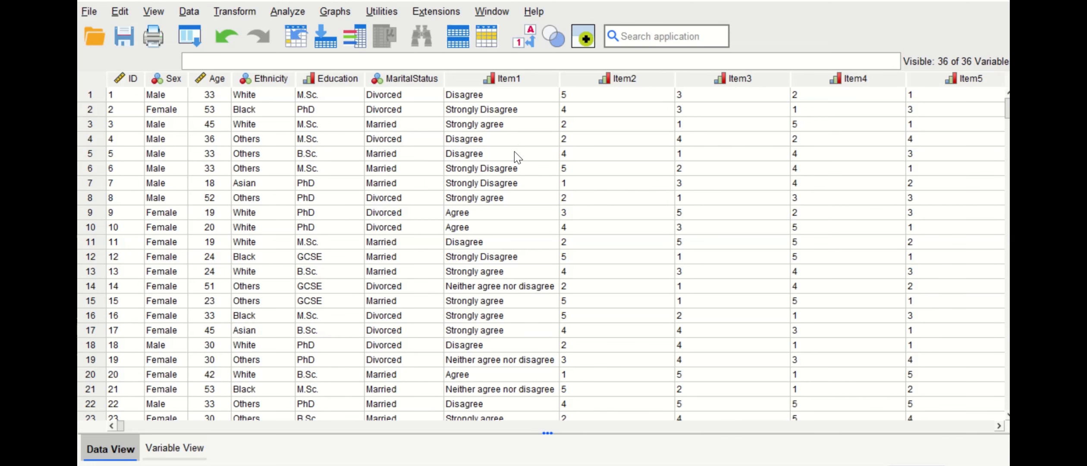
Step: Copy the value labels of Item1 in the variable definitions and paste them onto Item2 through Item30
click(174, 450)
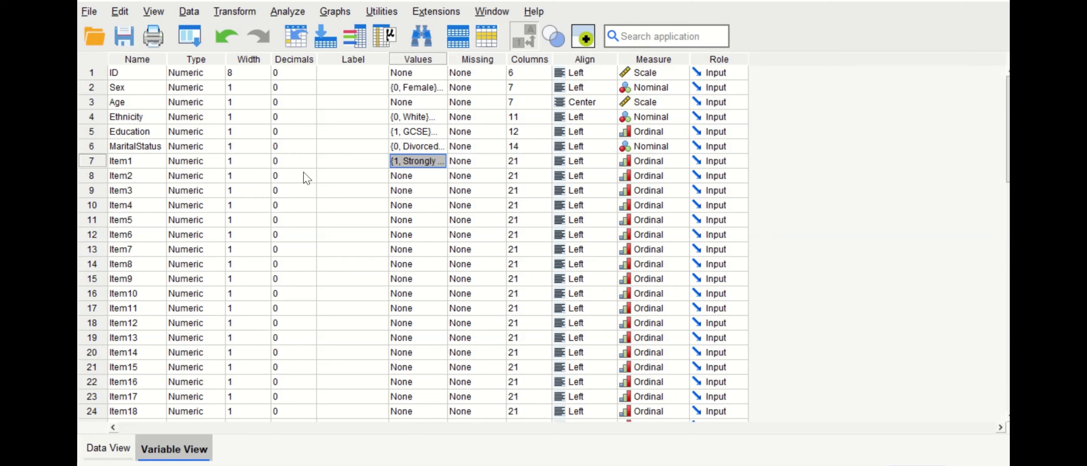
click(429, 166)
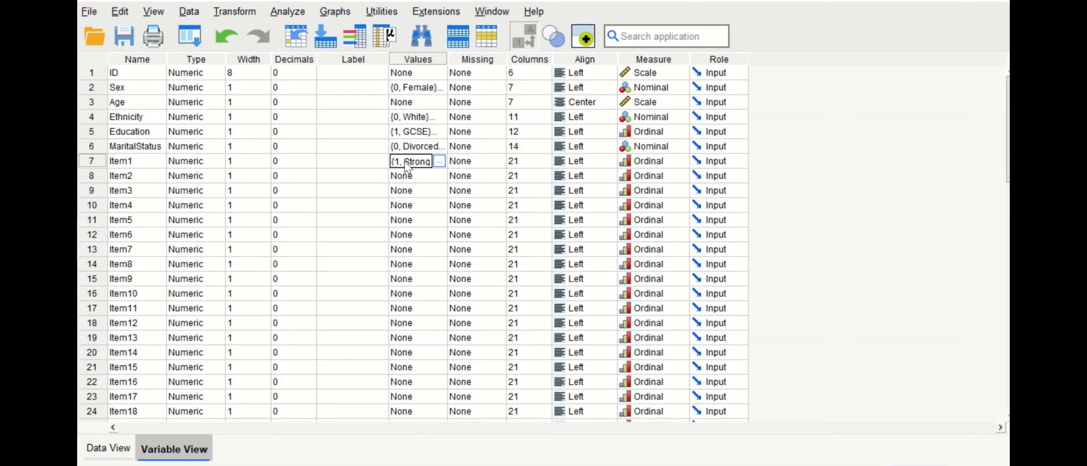
right_click(405, 165)
click(417, 172)
drag(417, 220, 453, 293)
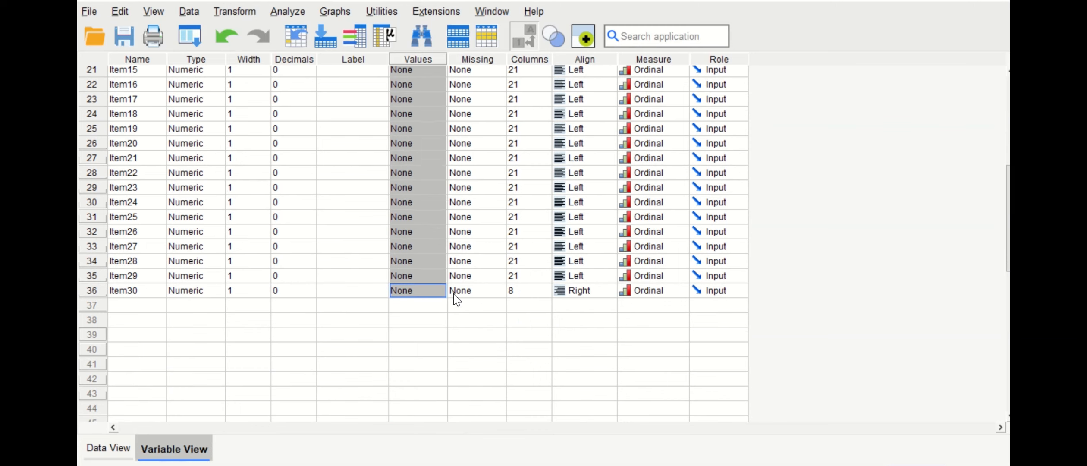
scroll(467, 360, up, 2)
scroll(467, 360, up, 6)
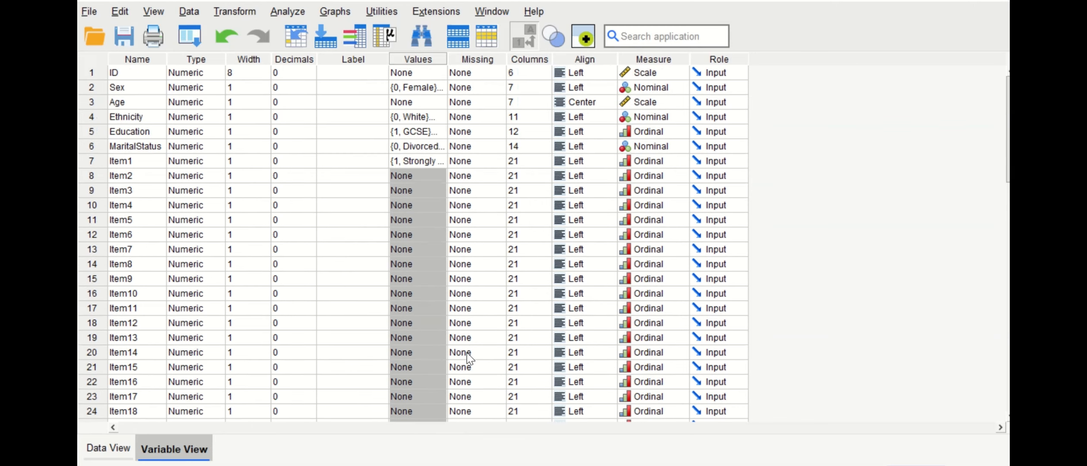
right_click(424, 225)
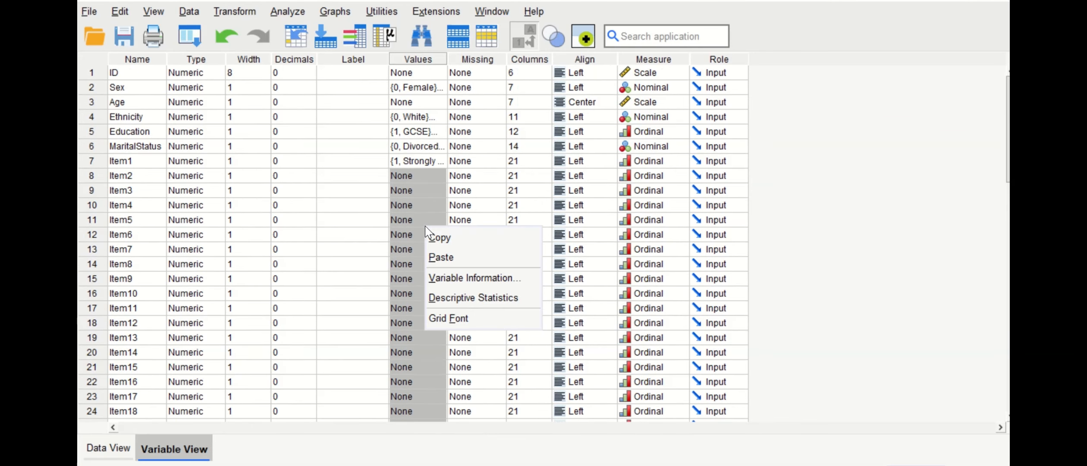
click(448, 257)
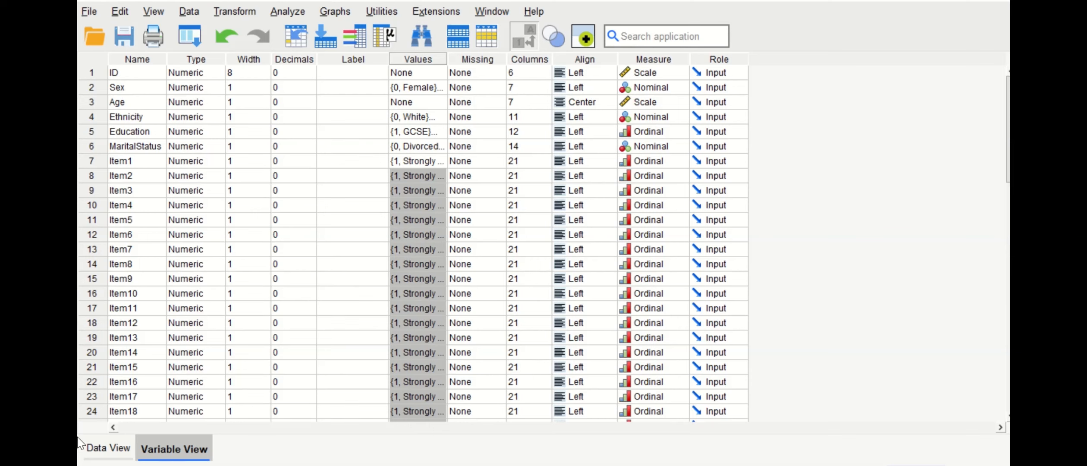
Step: Return to the data and switch the display from value labels to the numeric codes
click(109, 449)
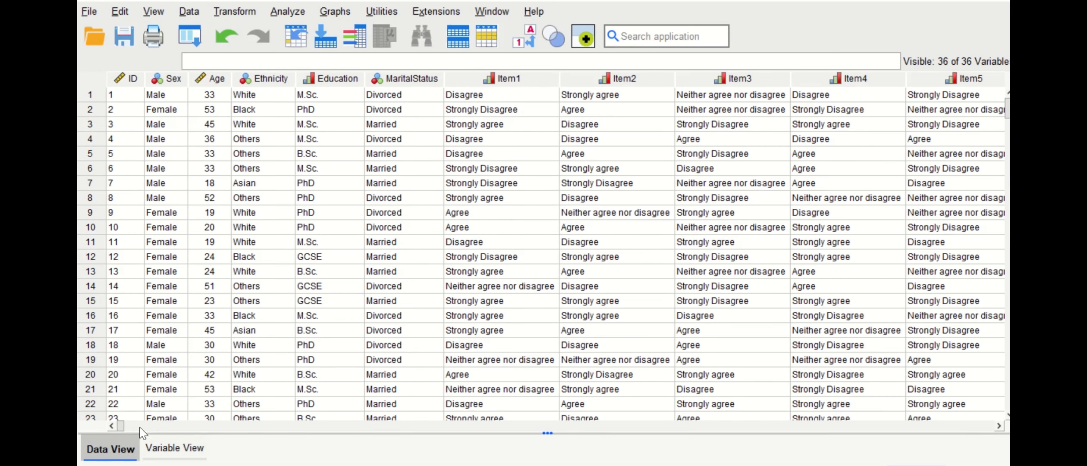
drag(143, 426, 115, 459)
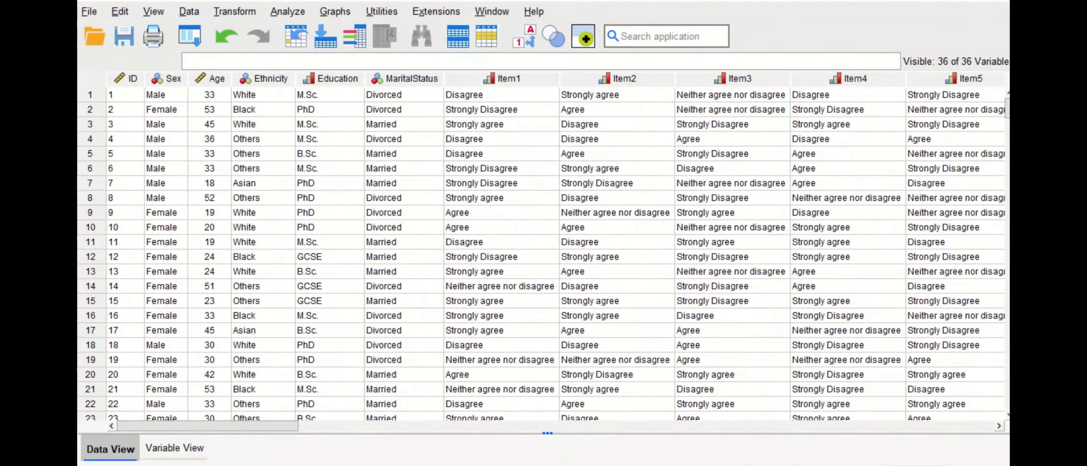
click(529, 42)
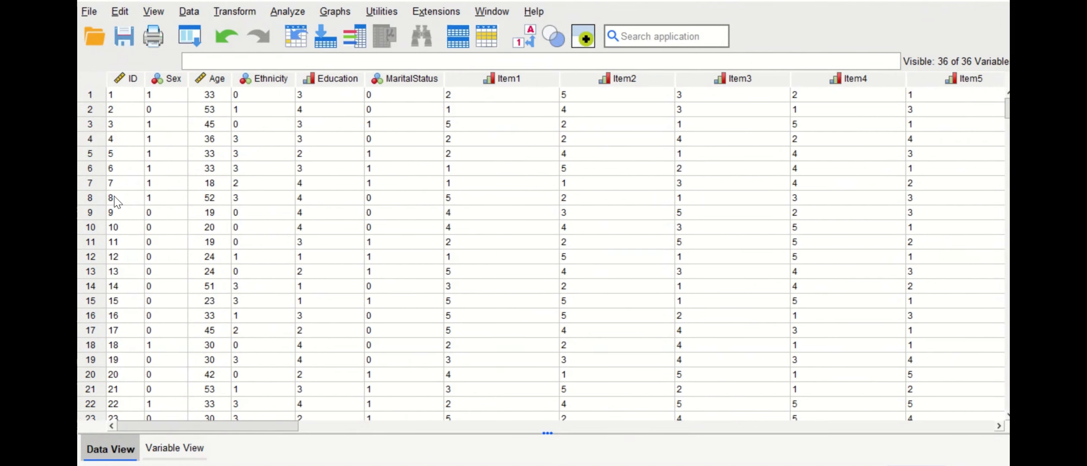